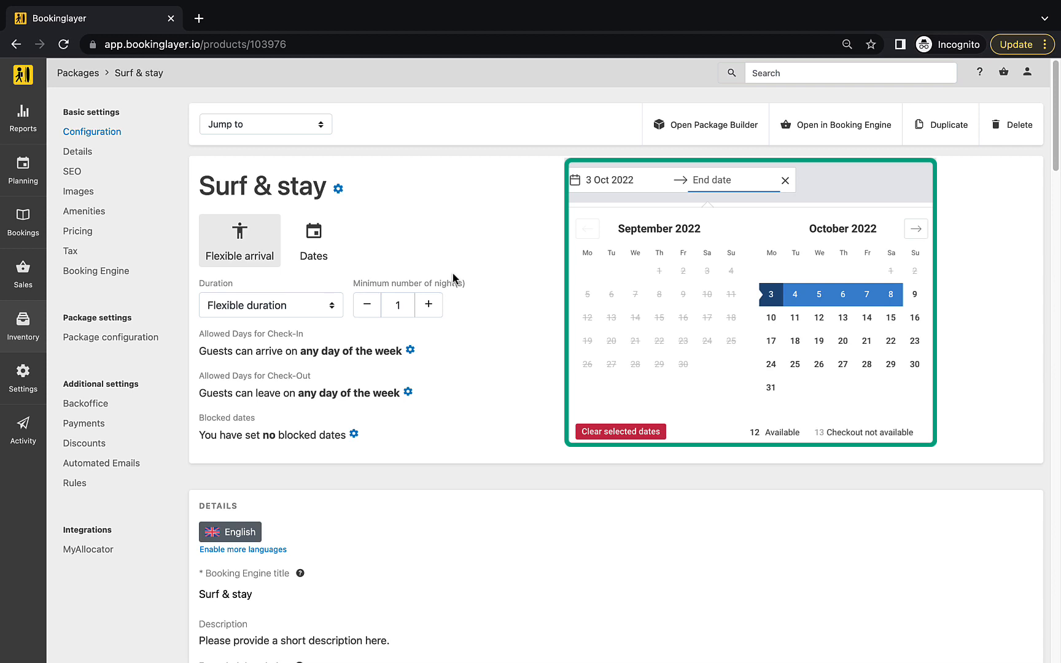
- Set the minimum number of nights for the flexible-duration Surf & stay package to 5
click(430, 309)
click(430, 309)
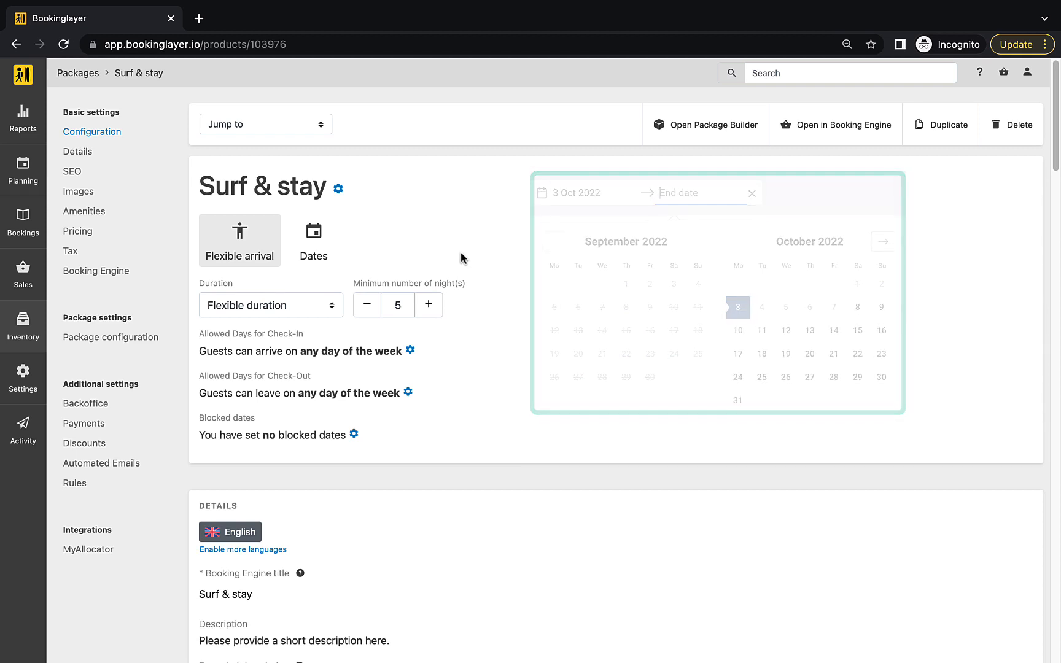
- Change the package's duration type to Fixed duration and set its length to 7 nights
click(307, 314)
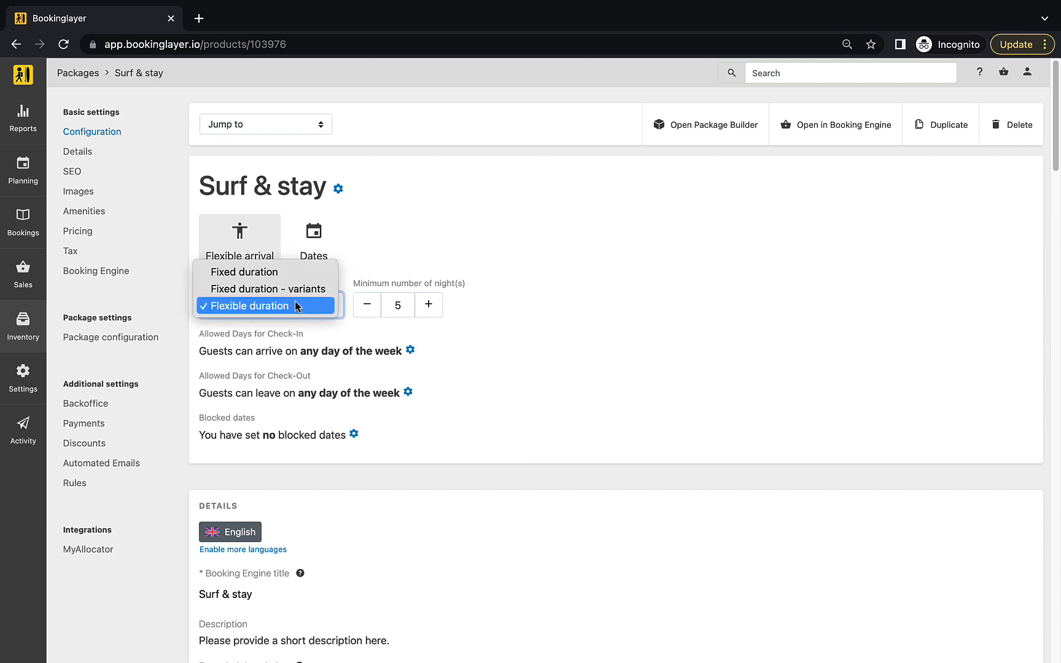
click(283, 274)
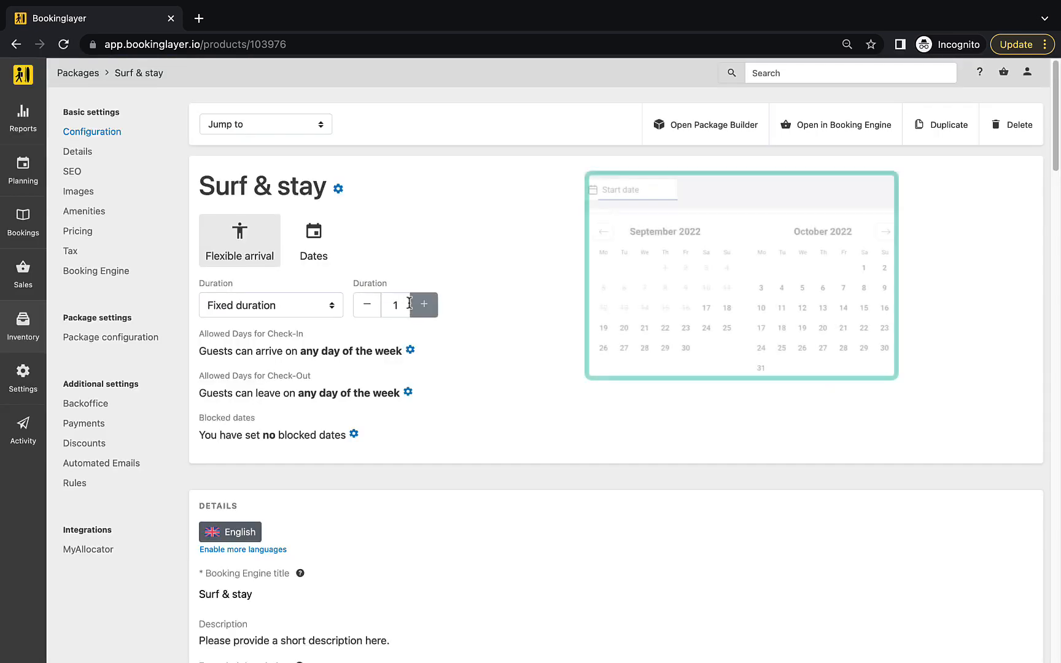
double_click(395, 305)
text(7)
click(457, 302)
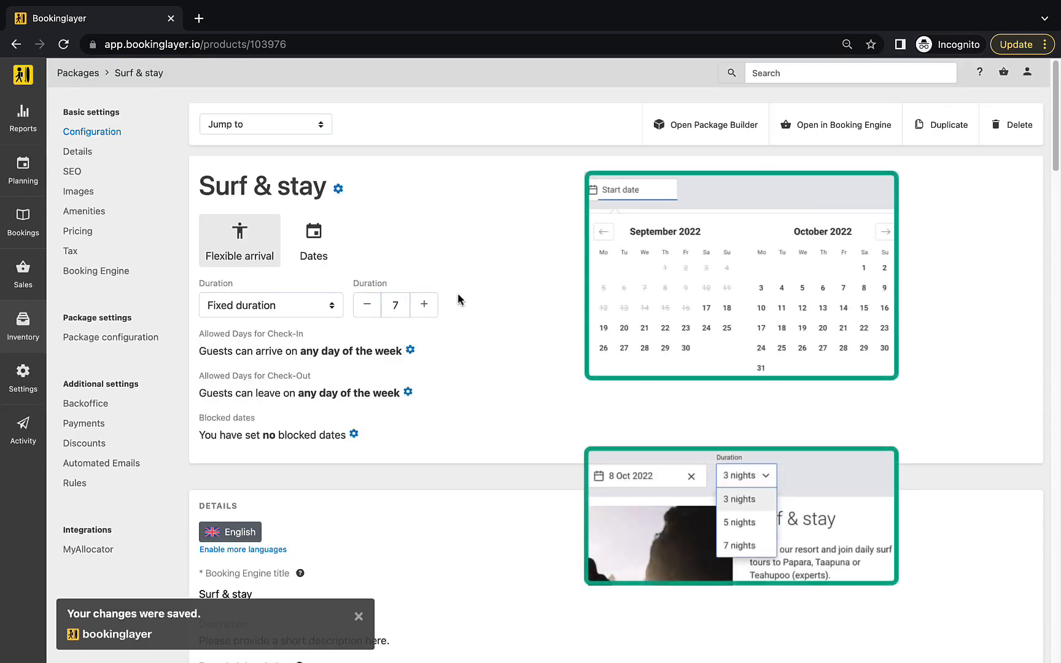
- Switch the duration type to Fixed duration - variants and add variants of 3, 5 and 7 nights
click(315, 307)
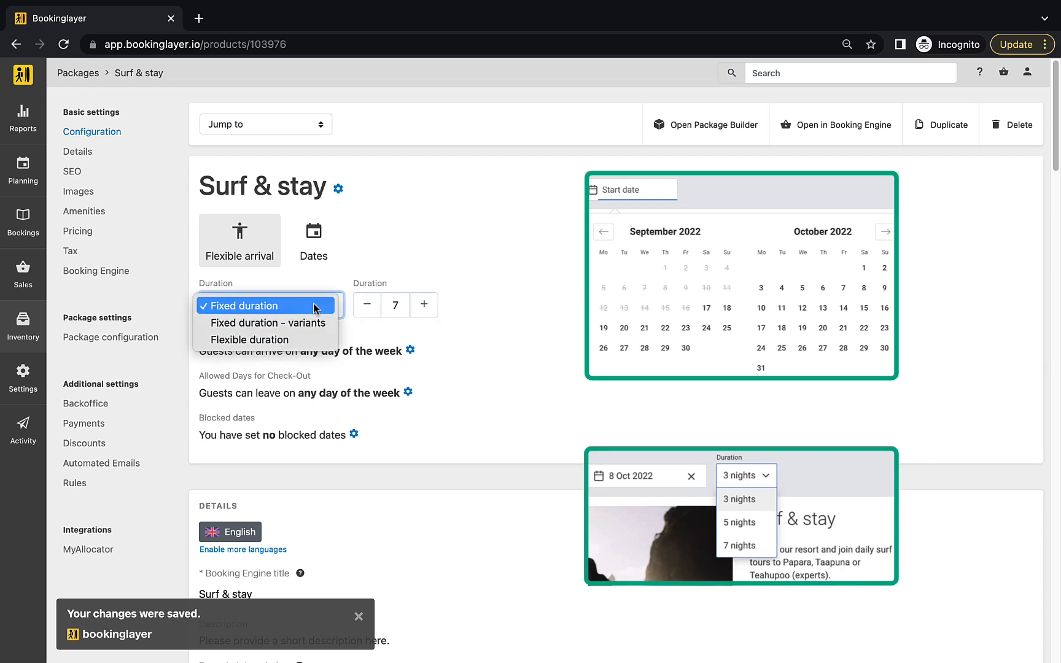
click(301, 329)
click(481, 305)
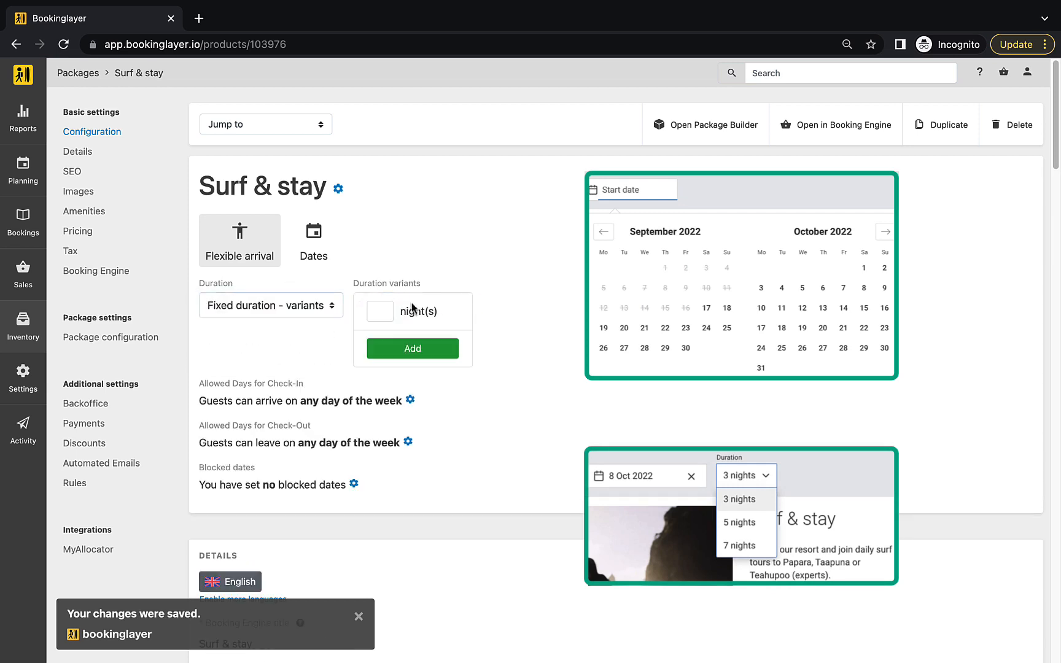
click(380, 311)
text(3)
key(Return)
text(5)
key(Return)
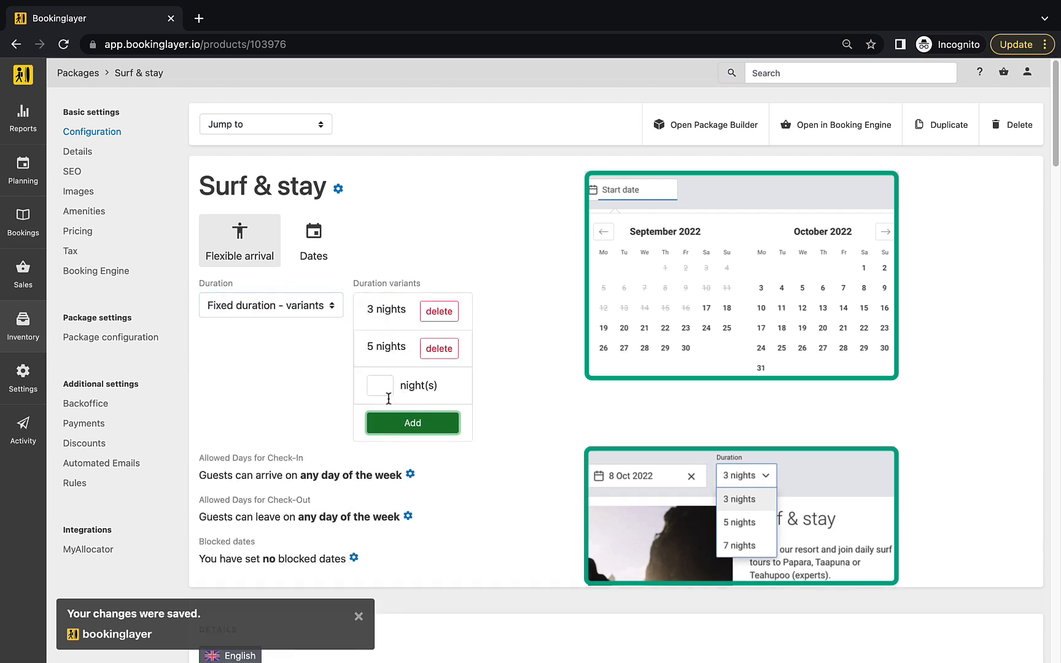
text(7)
key(Return)
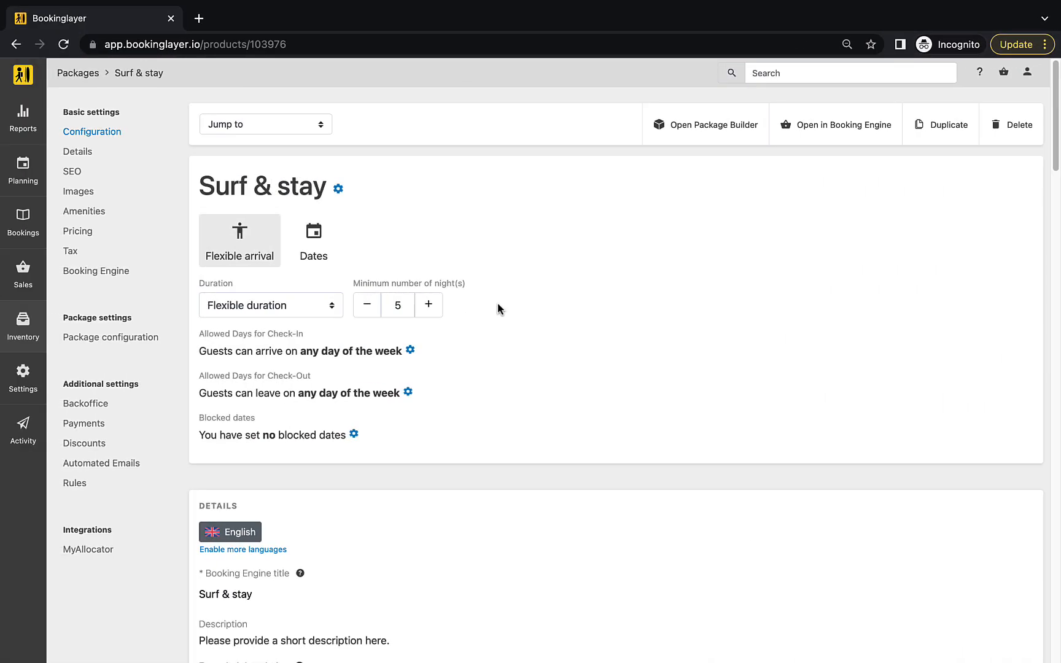
- Restrict the allowed check-in days to Thursday, Friday, Saturday and Sunday, and save the selection
click(409, 350)
click(317, 377)
click(302, 402)
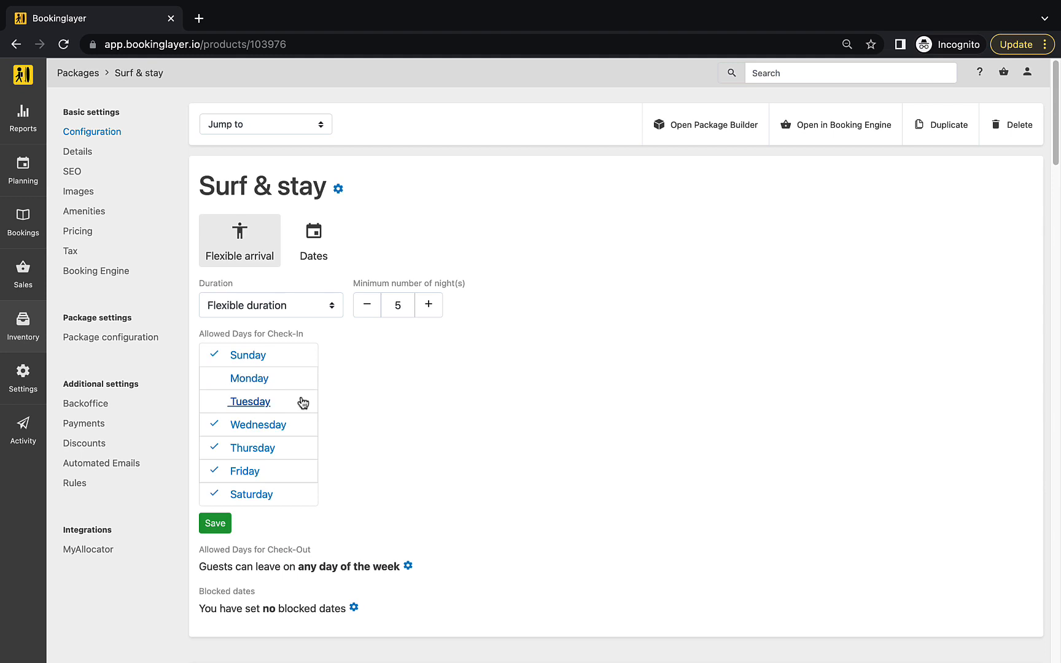
click(295, 427)
click(218, 523)
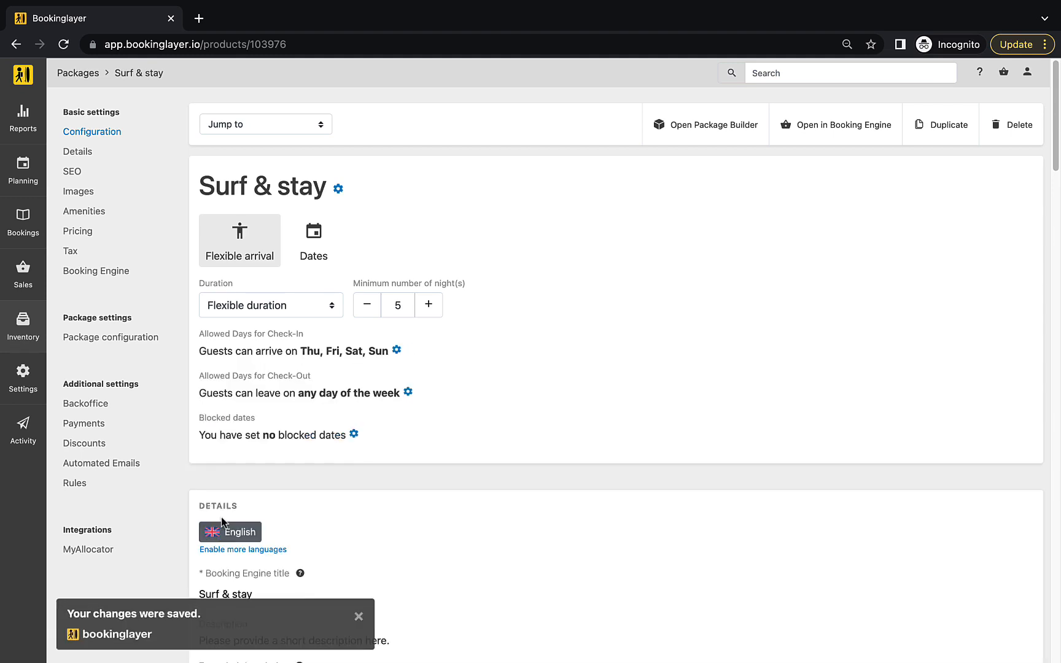
- Add the single date 11 Nov 2022 to the package's blocked dates
click(353, 434)
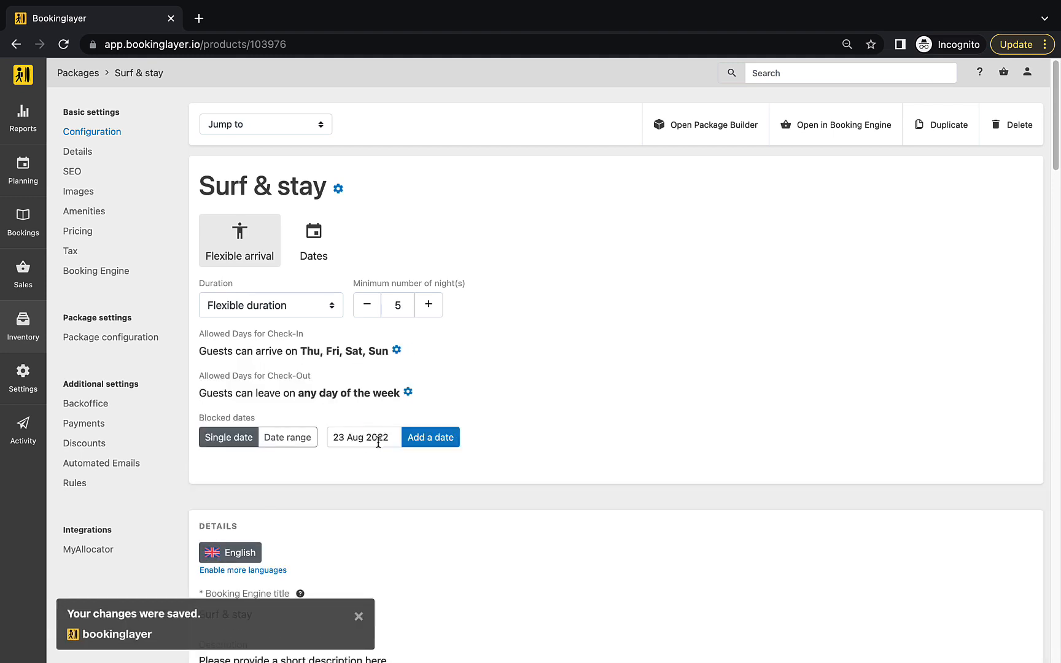
click(379, 442)
click(388, 470)
click(388, 470)
click(387, 470)
click(367, 525)
click(422, 443)
- Add the date range 1 Jan 2023 - 18 Jan 2023 to the package's blocked dates
click(287, 437)
click(367, 437)
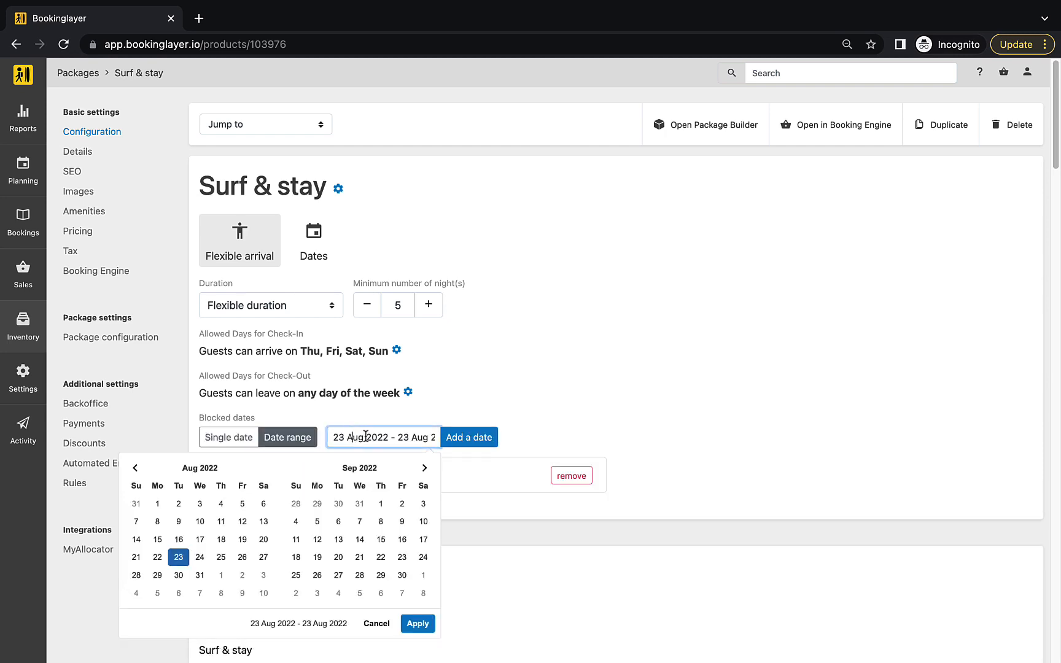
click(424, 468)
click(424, 468)
click(425, 469)
click(425, 468)
click(296, 521)
click(359, 557)
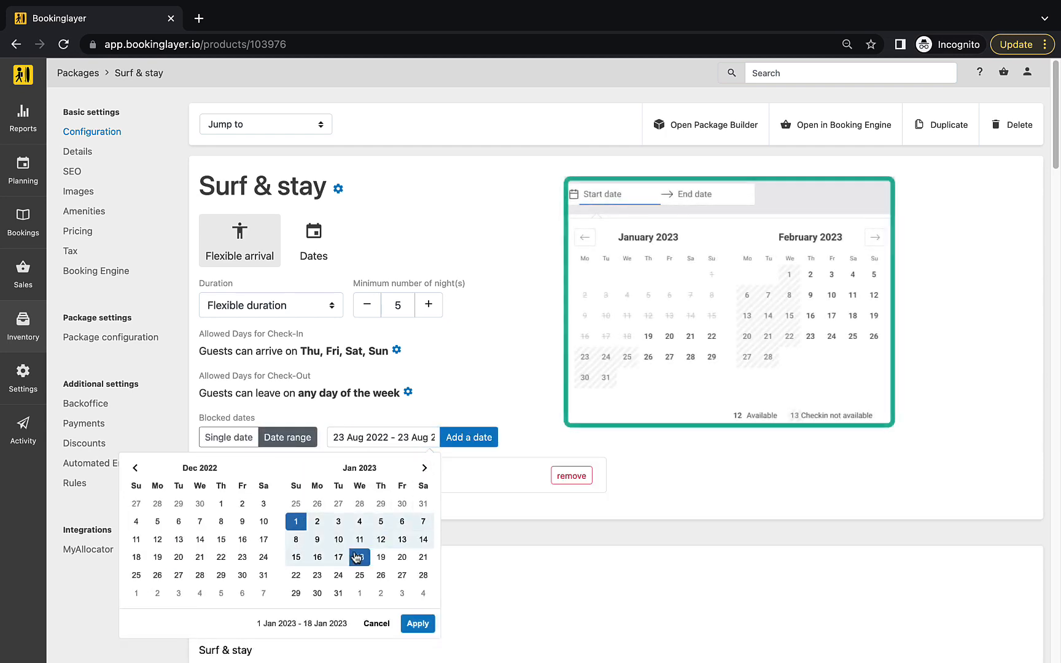
click(418, 623)
click(459, 451)
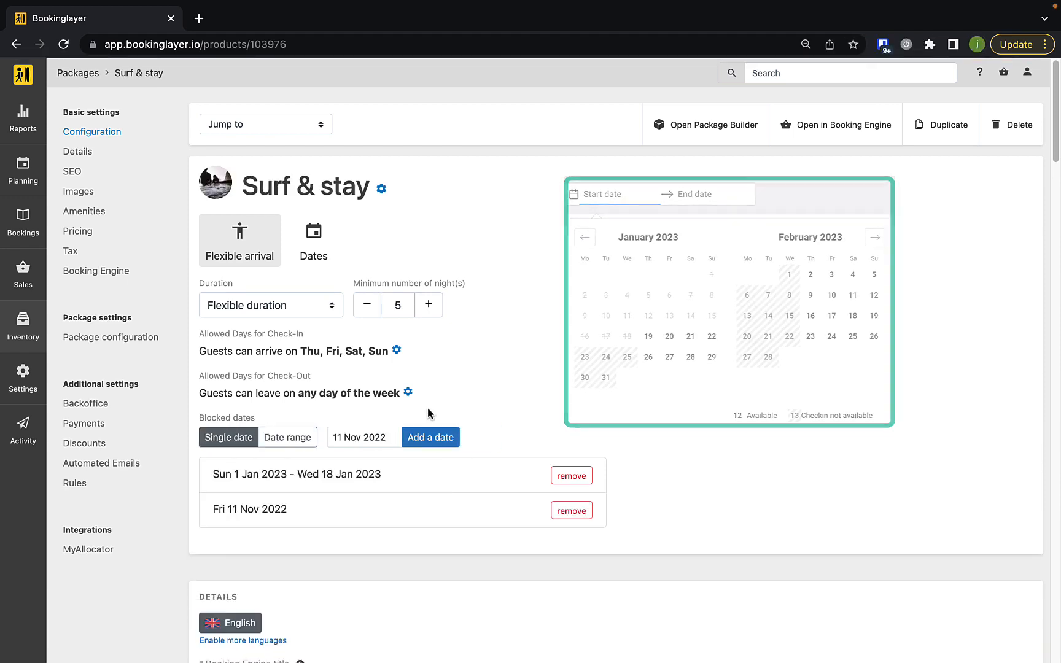
- Switch the package from flexible arrival to Dates and add 22 Oct 2022 as a possible arrival date
click(311, 242)
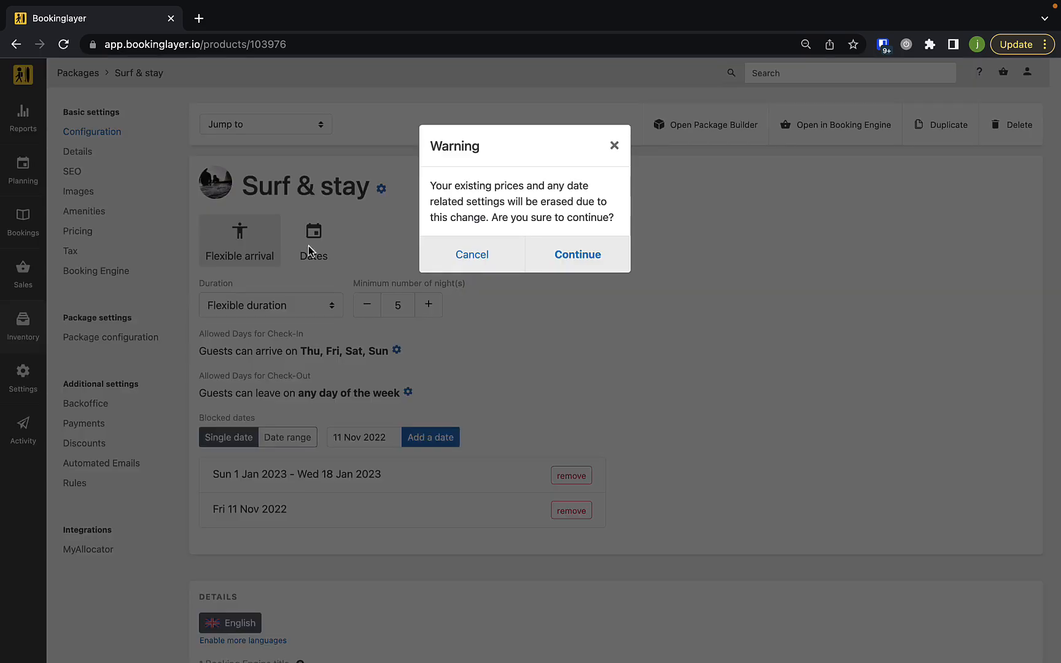
click(562, 255)
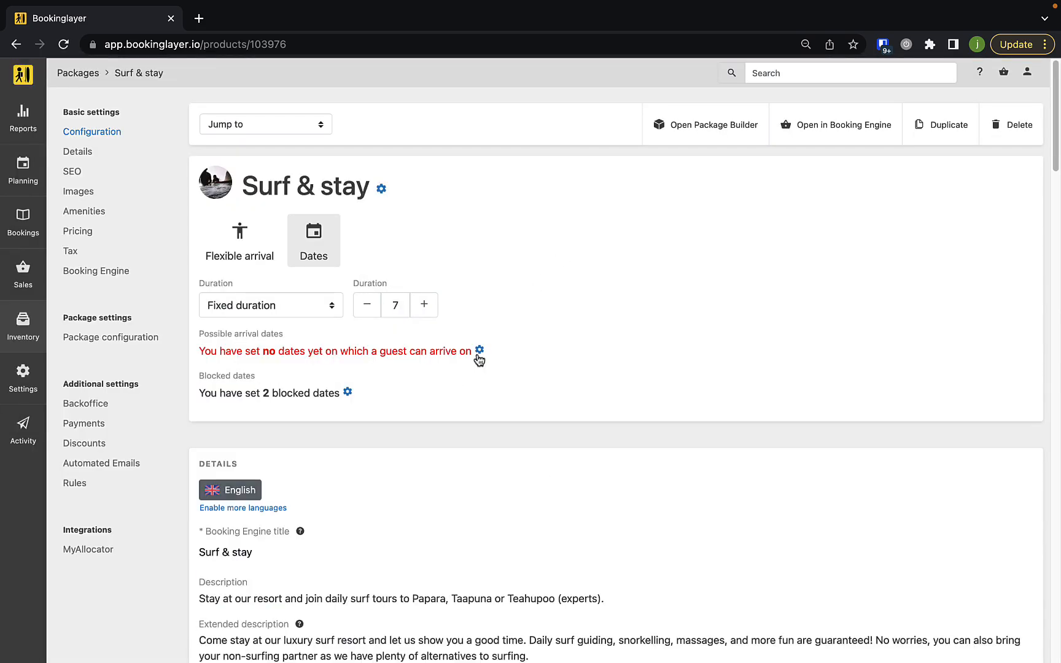
click(479, 352)
click(279, 355)
click(299, 383)
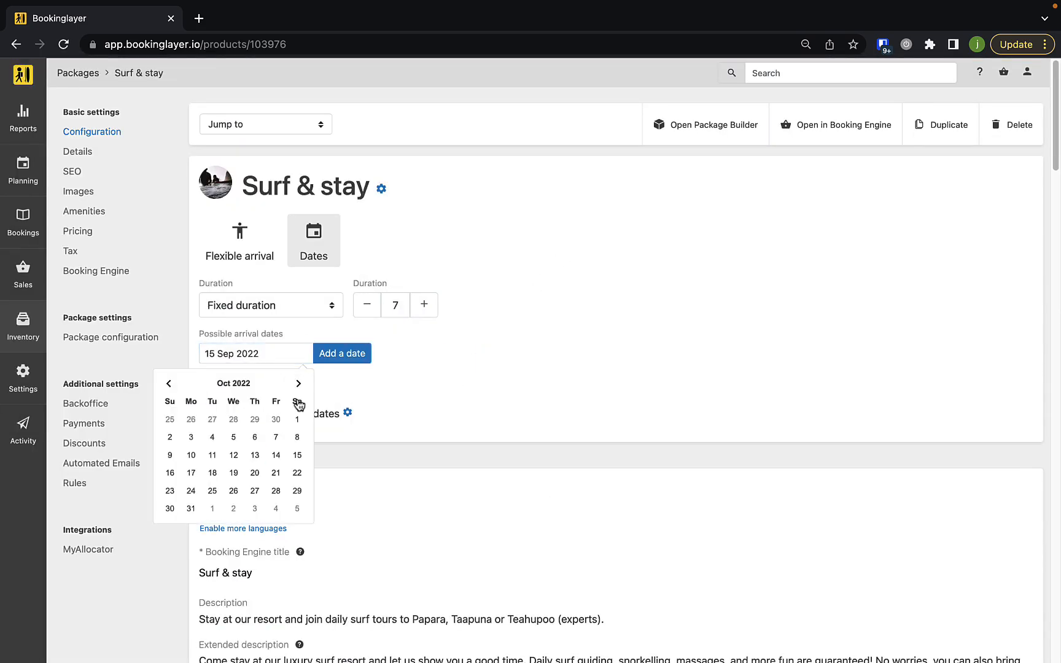
click(297, 473)
click(337, 356)
- Add 29 Oct 2022 and 5 Nov 2022 to the possible arrival dates
click(255, 354)
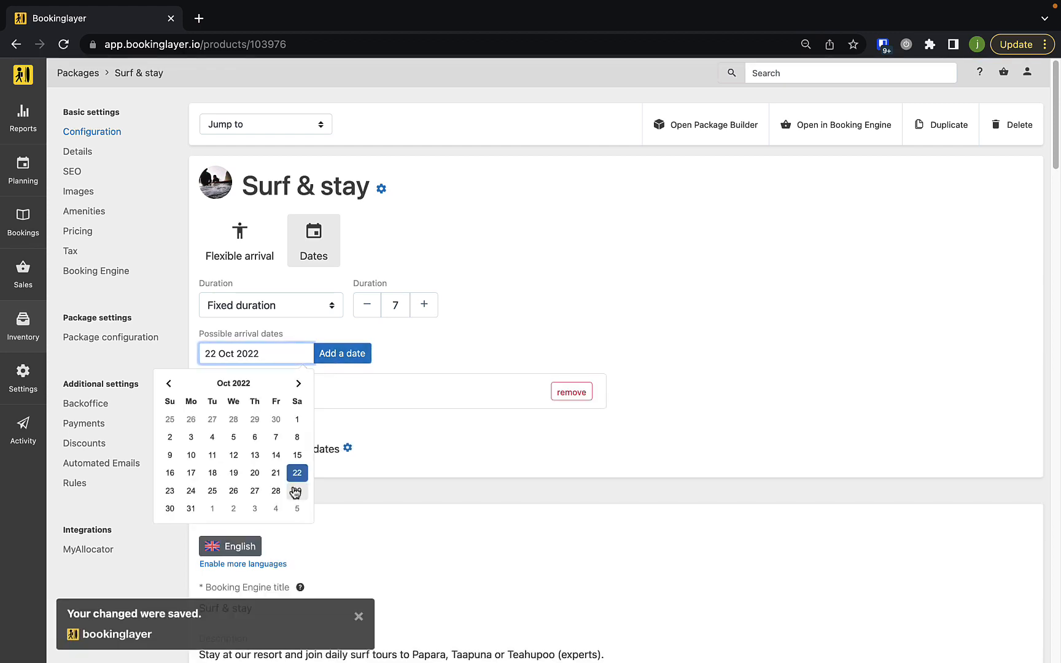
click(298, 491)
click(342, 354)
click(255, 354)
click(298, 383)
click(298, 420)
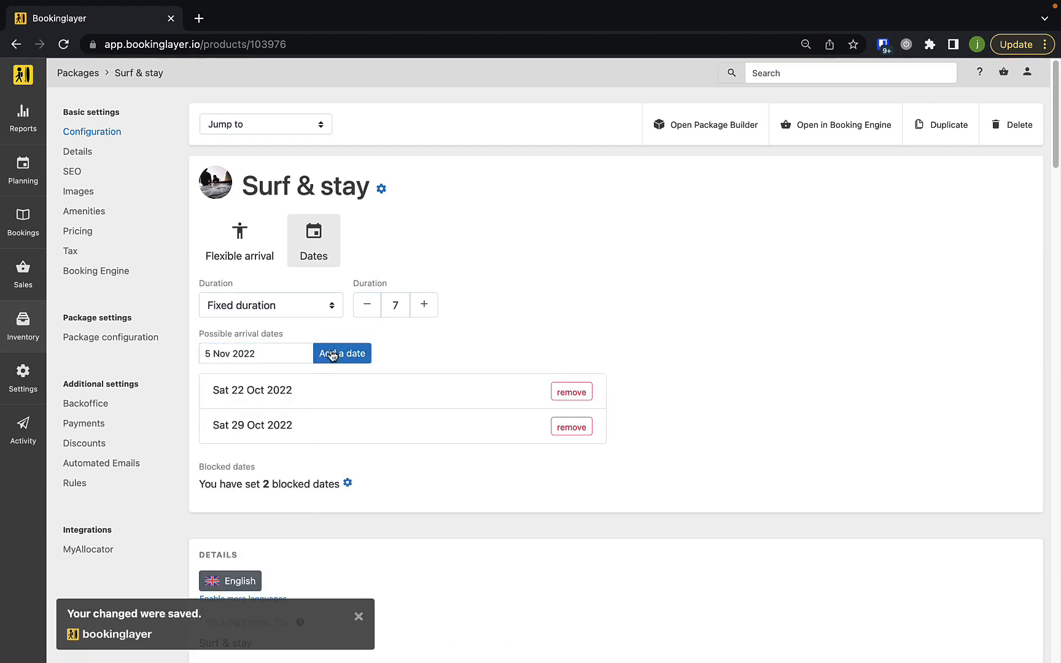
click(342, 354)
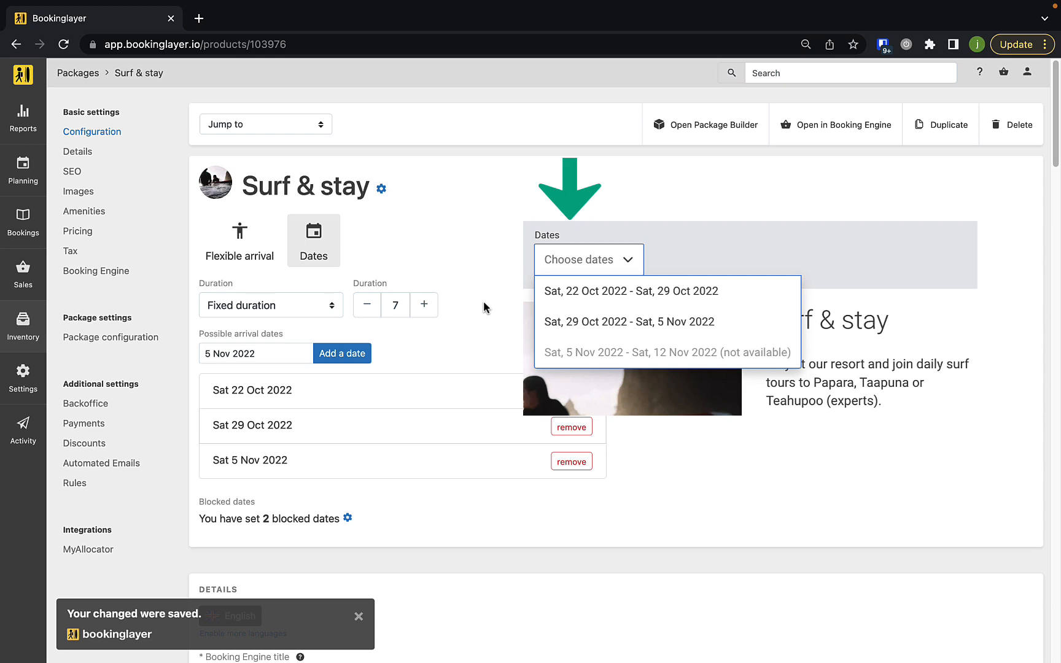
- Set the Dates package's duration to Fixed duration - variants and add options of 5, 7 and 10 nights
click(326, 306)
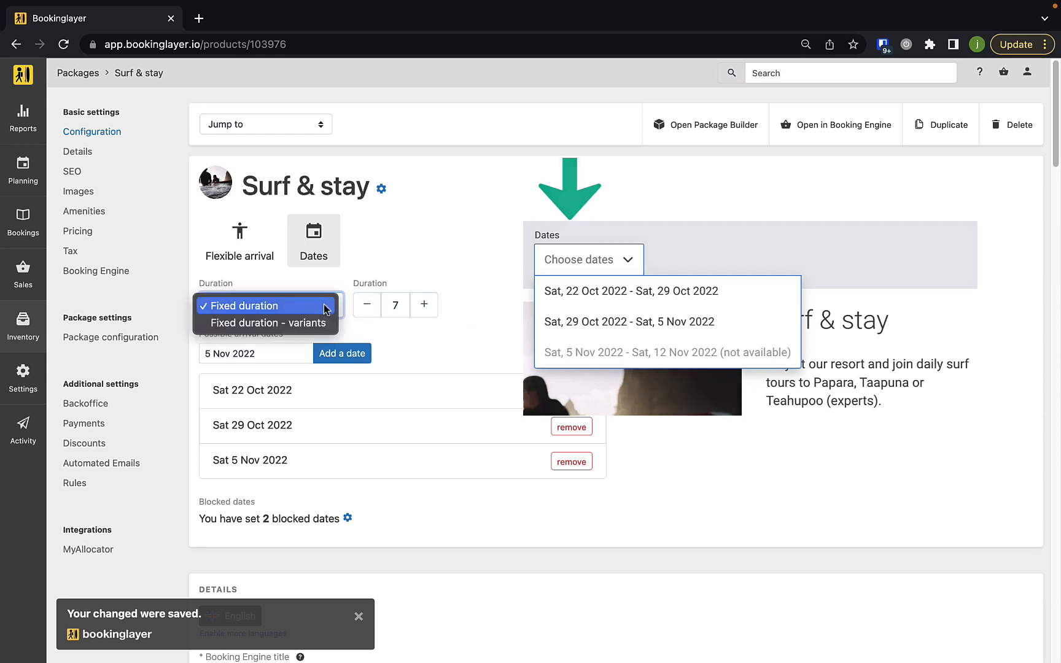
click(288, 323)
click(384, 316)
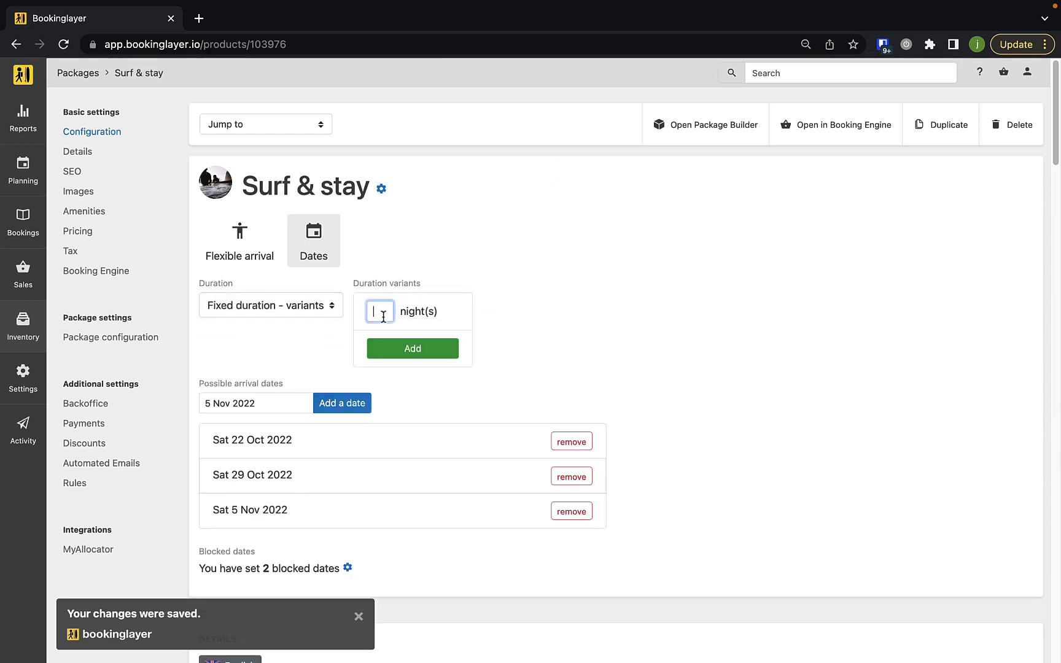
text(5)
click(388, 344)
click(383, 350)
text(7)
key(Return)
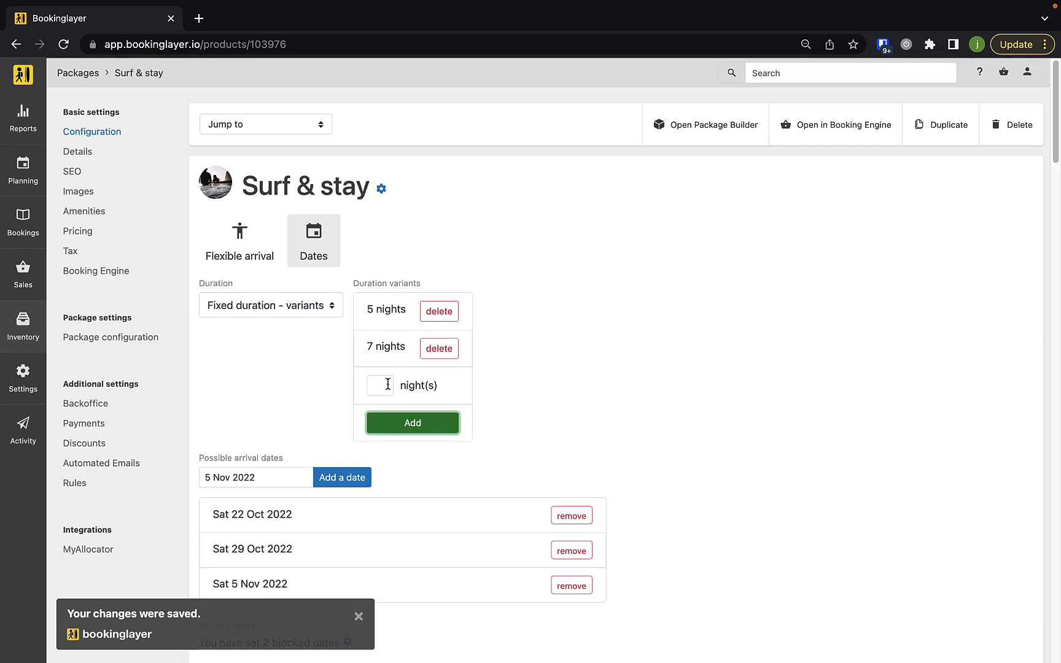
text(10)
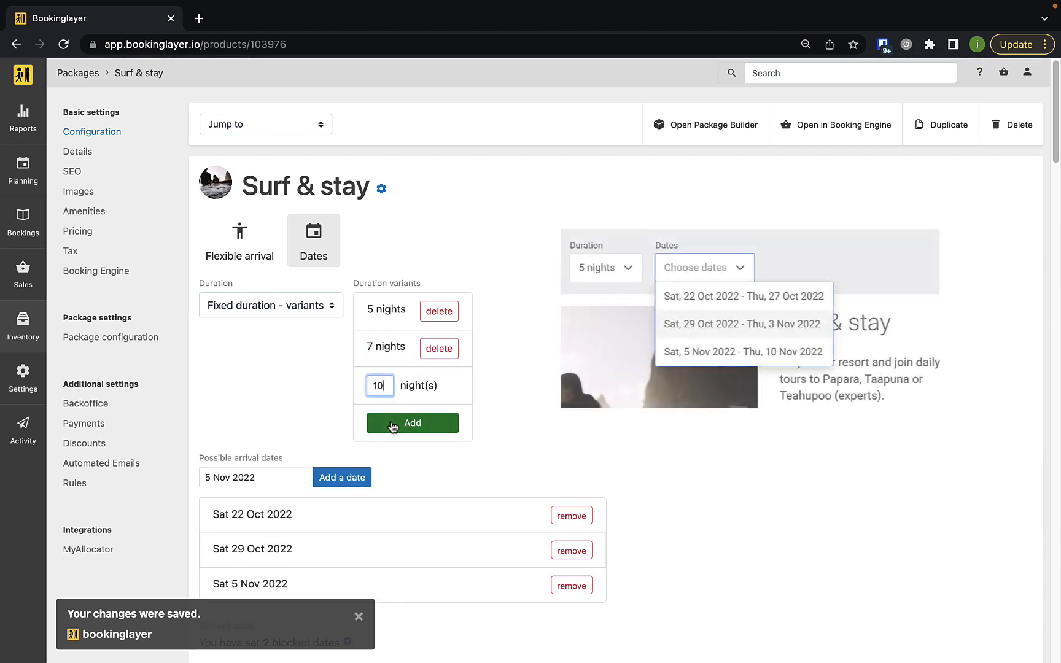
click(391, 424)
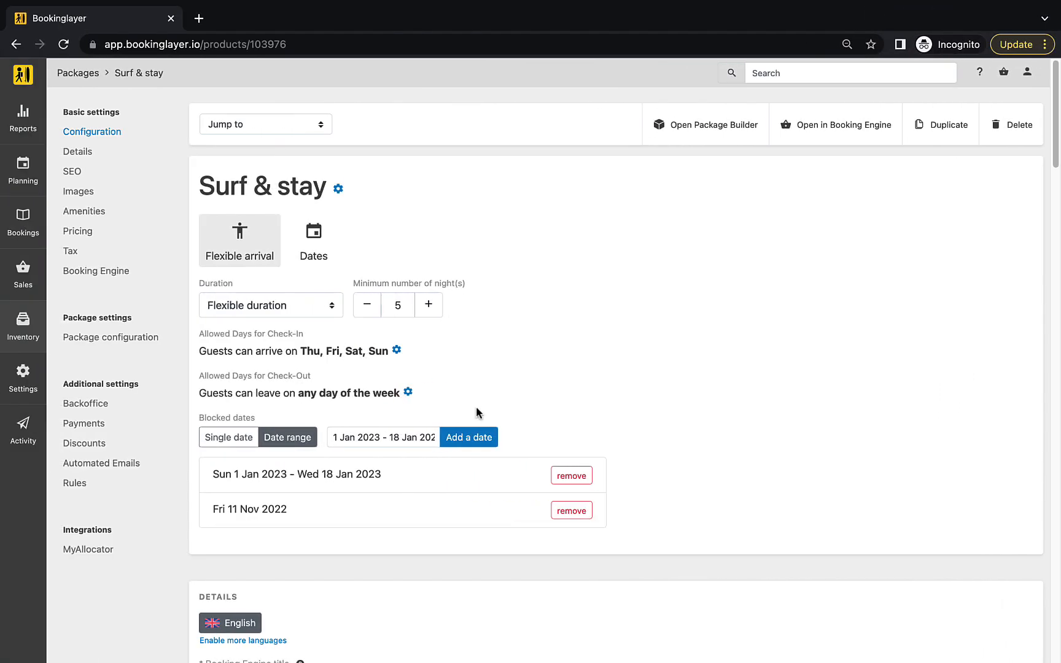
- Replace the description in the package details with "Stay at our resort and join daily surf tours to Papara, Taapuna or Teahupoo (experts)."
scroll(476, 407, down, 6)
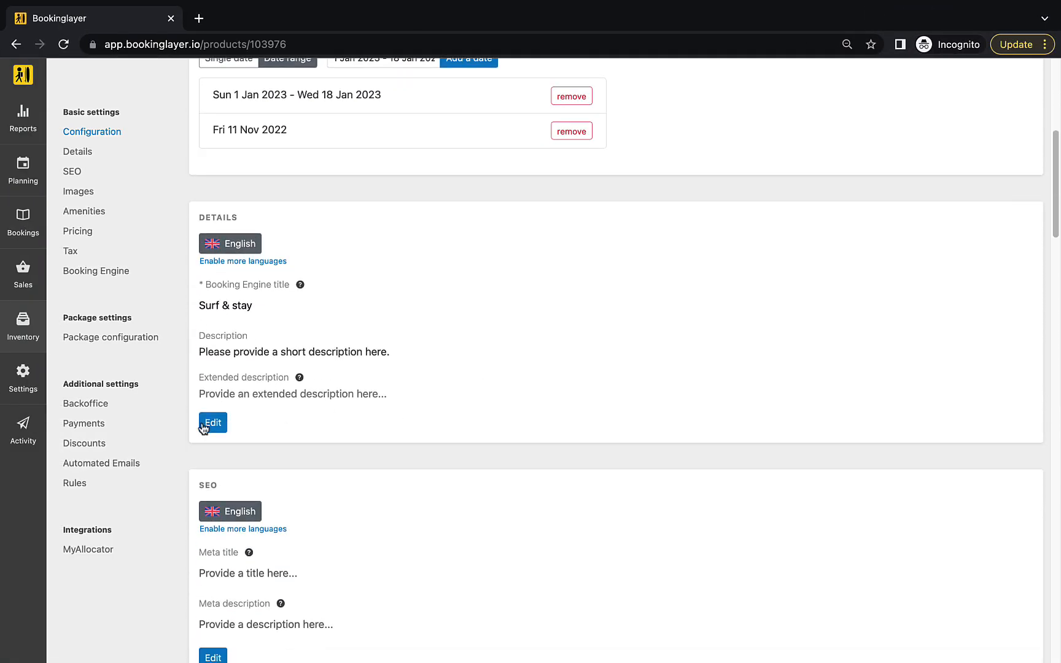
click(209, 423)
triple_click(237, 384)
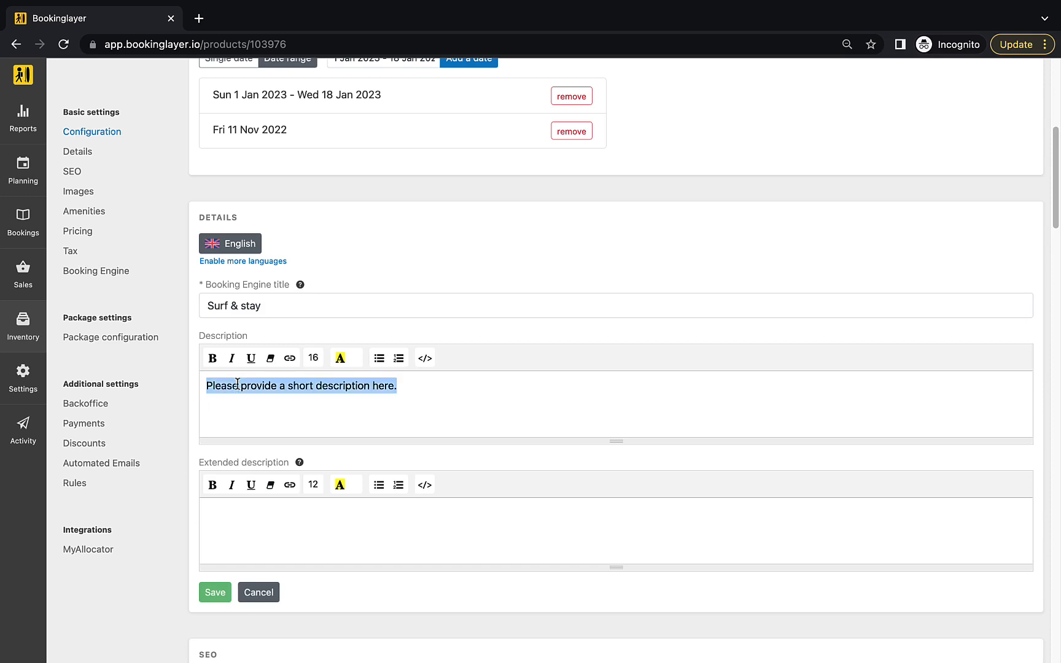
text(Stay at our resort and join daily surf tours to Papara, Taapuna or Teahupoo (experts).)
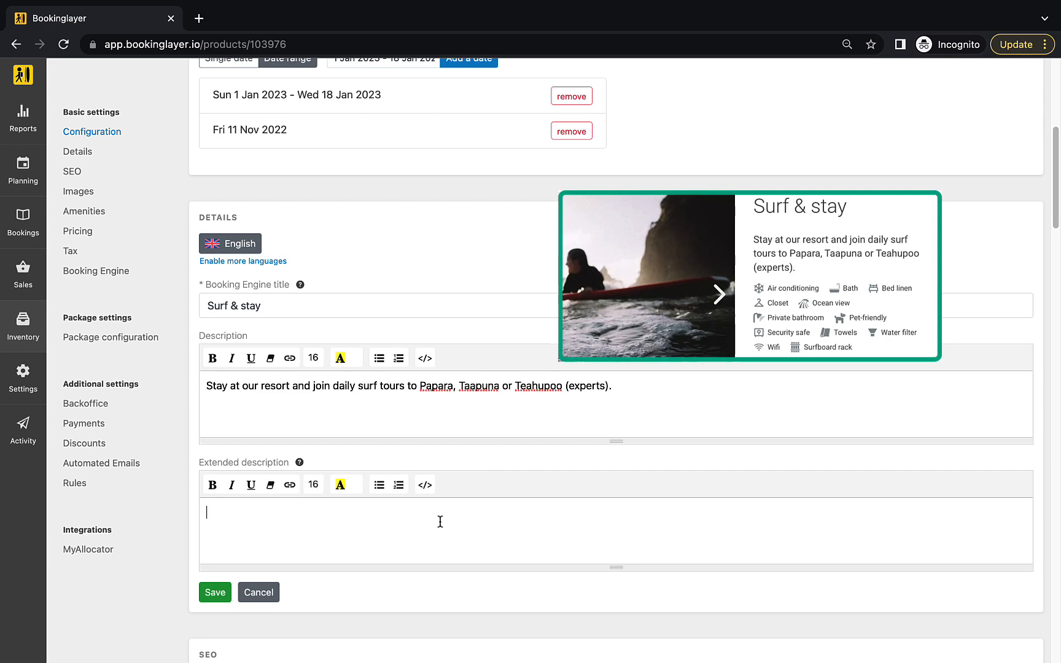
- Add an extended description covering the luxury surf resort, surf guiding, snorkelling, massages and alternatives for non-surfing partners, and save the details
text(Come stay at our luxury surf resort and let us show you a good time. Daily surf guiding, snorkelling, massages, and more fun are guaranteed! No worries, you can also bring your non-surfing partner as we have plenty of alternatives to surfing.)
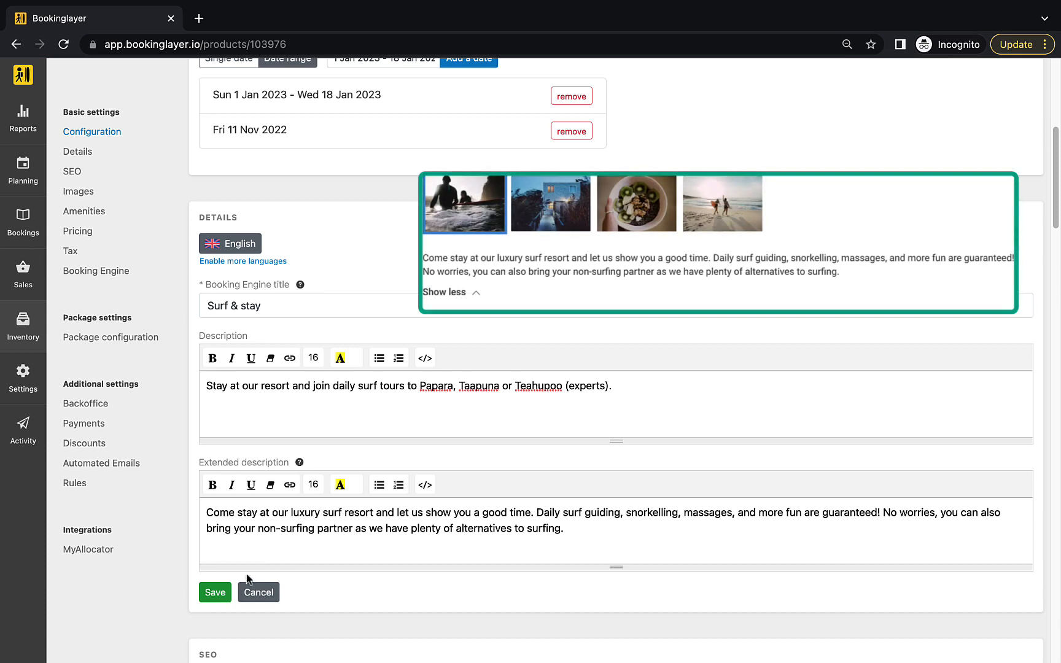
click(216, 593)
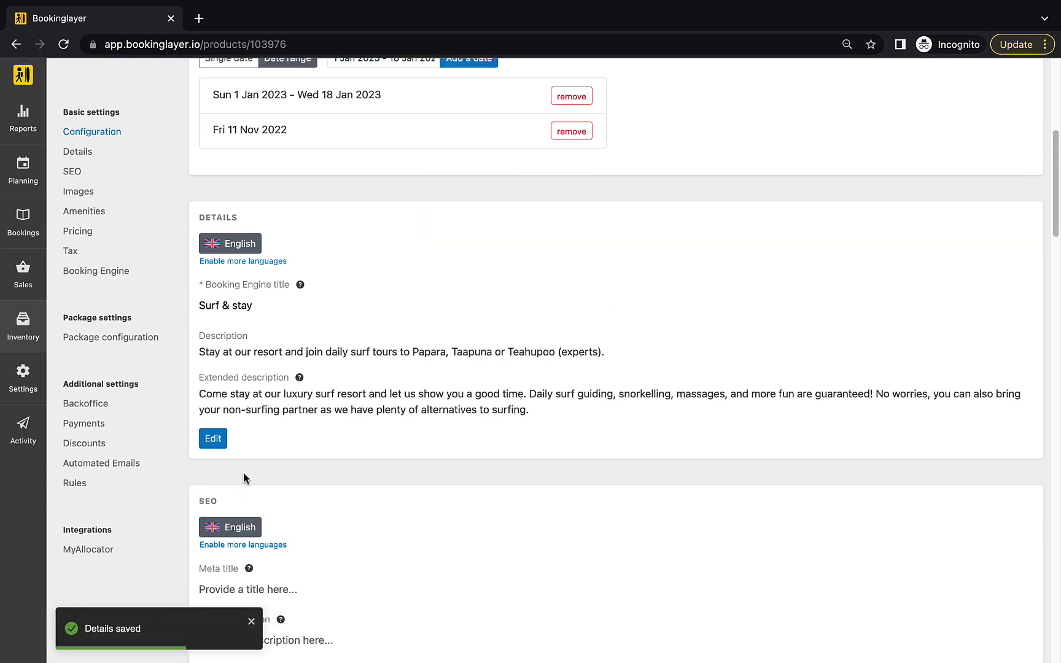
- Open the SEO settings for editing and enter the meta title "Surf & stay package in Tahiti"
scroll(244, 474, down, 2)
scroll(244, 478, down, 5)
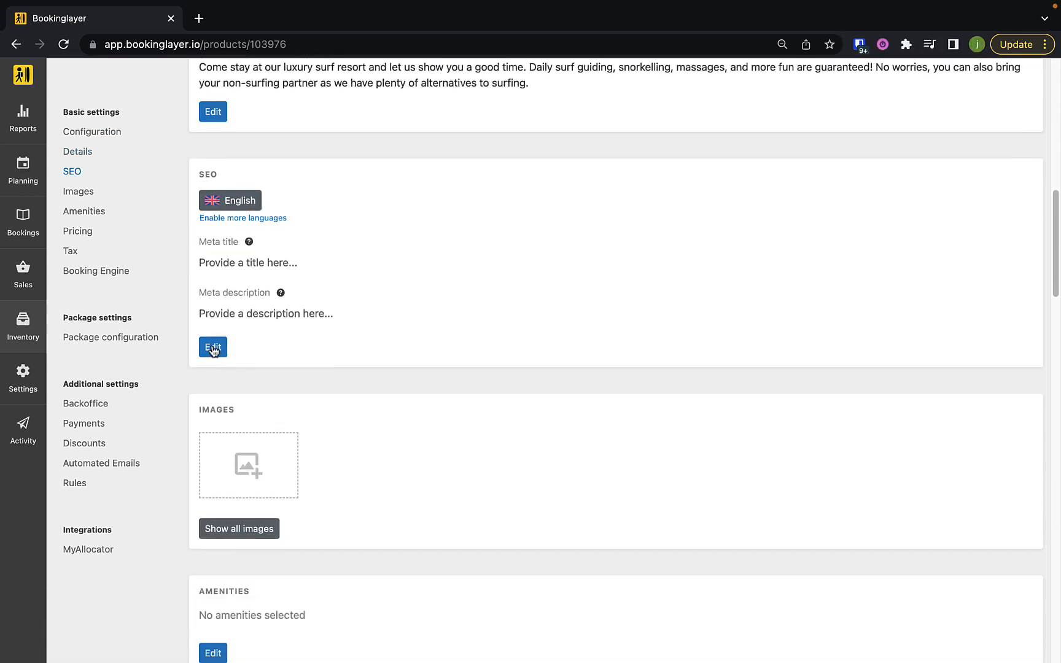
click(213, 348)
click(233, 263)
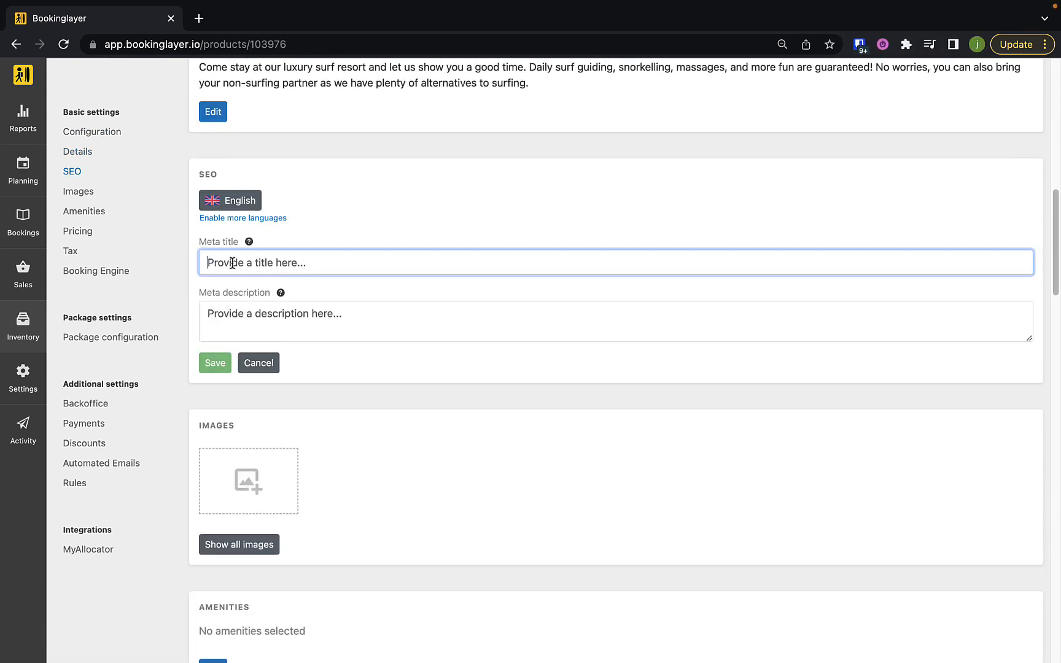
text(Surf & stay package in Tahiti)
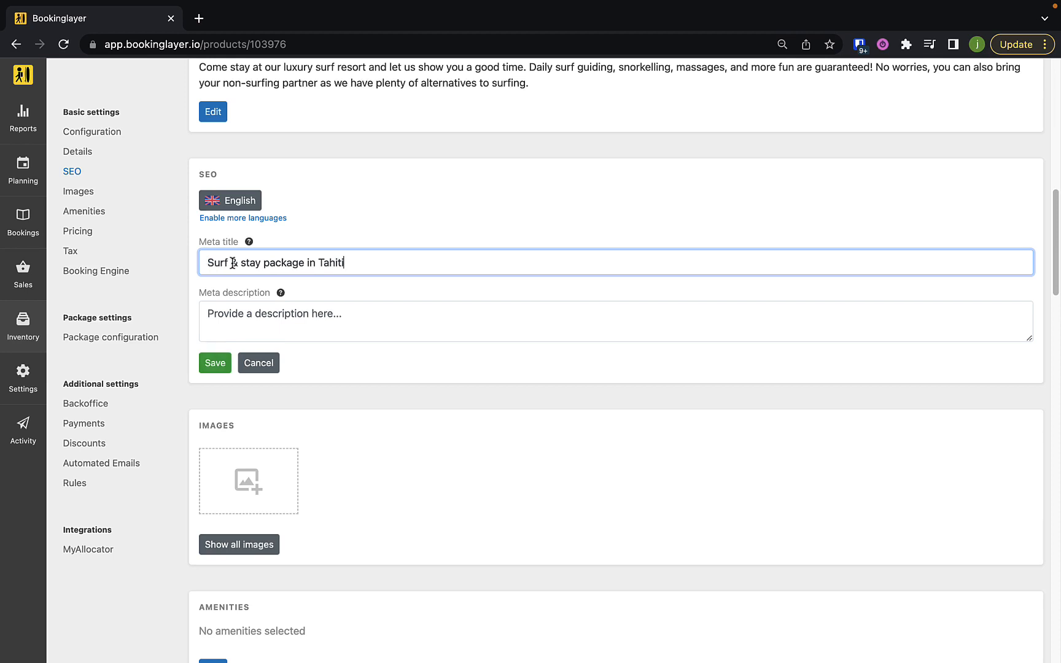
- Enter the meta description "Stay at our resort and join daily surf tours to Papara, Taapuna or Teahupoo (experts)." and save the SEO settings
click(213, 317)
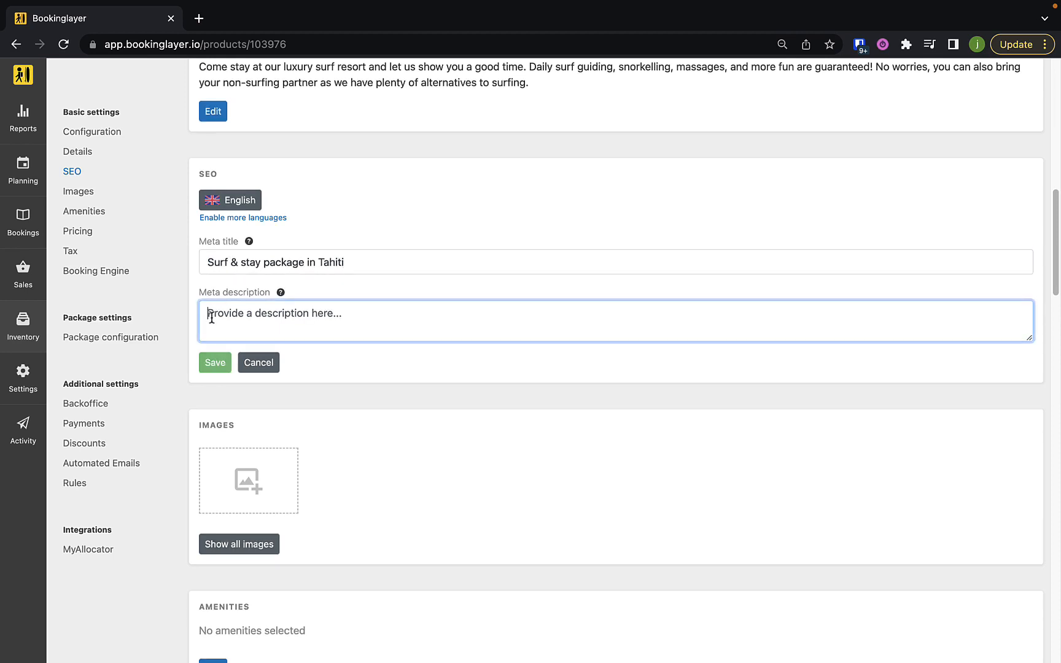
text(Stay at our resort and join daily surf tours to Papara, Taapuna or Teahupoo (experts).)
click(209, 361)
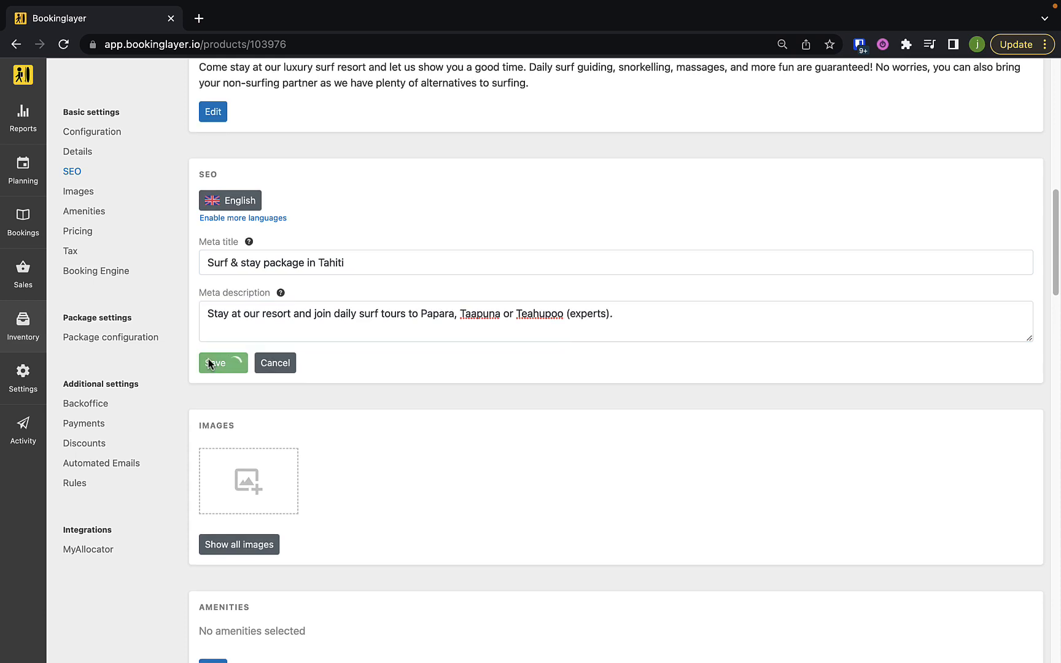
- Add five product images from the image library: surfers in the water, house at night, fruit bowl, couple on the beach and bedroom
scroll(208, 359, down, 2)
scroll(209, 361, down, 2)
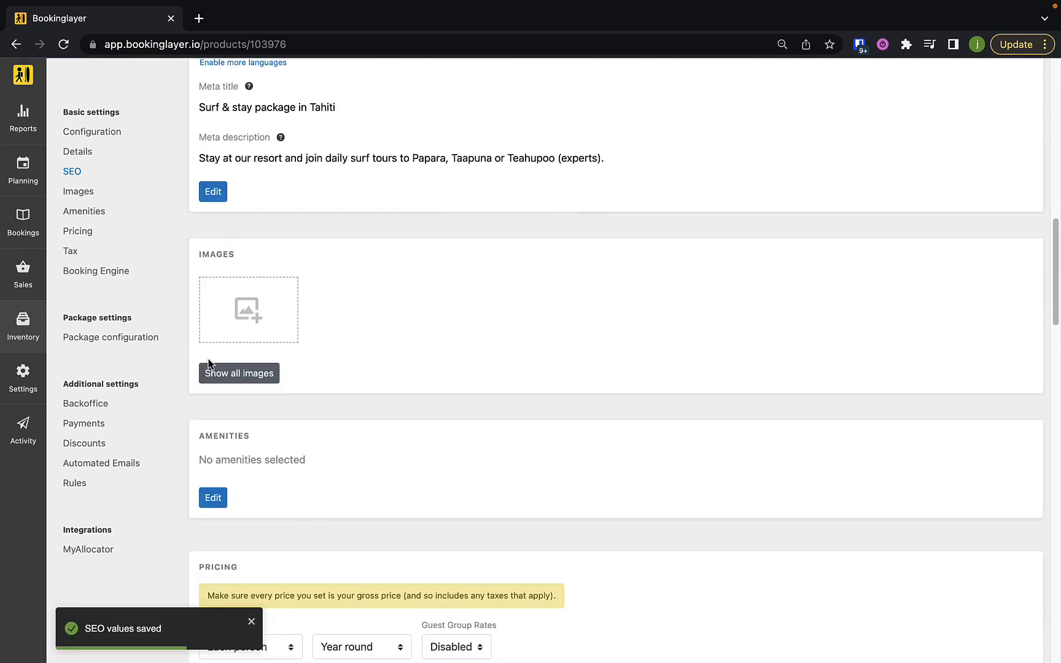
click(215, 358)
scroll(295, 350, down, 3)
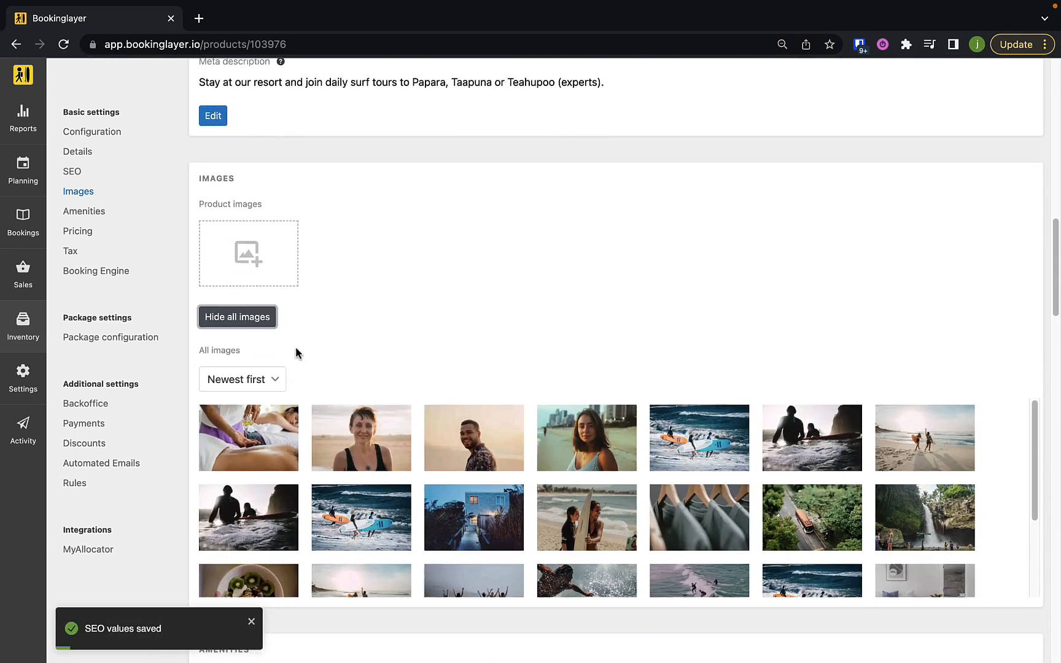
click(249, 395)
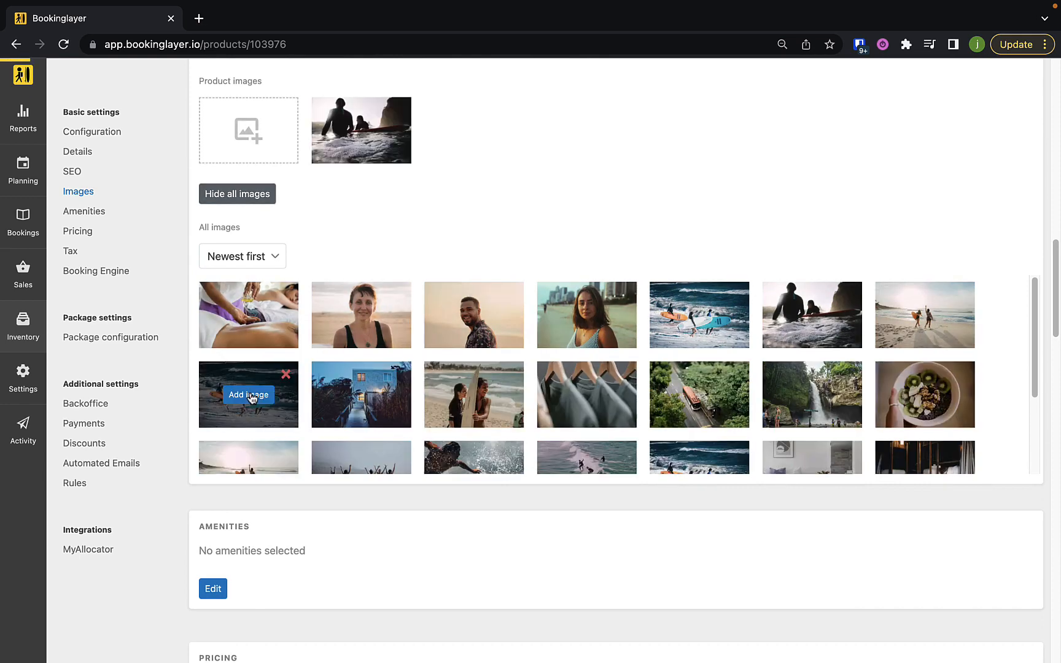
click(363, 395)
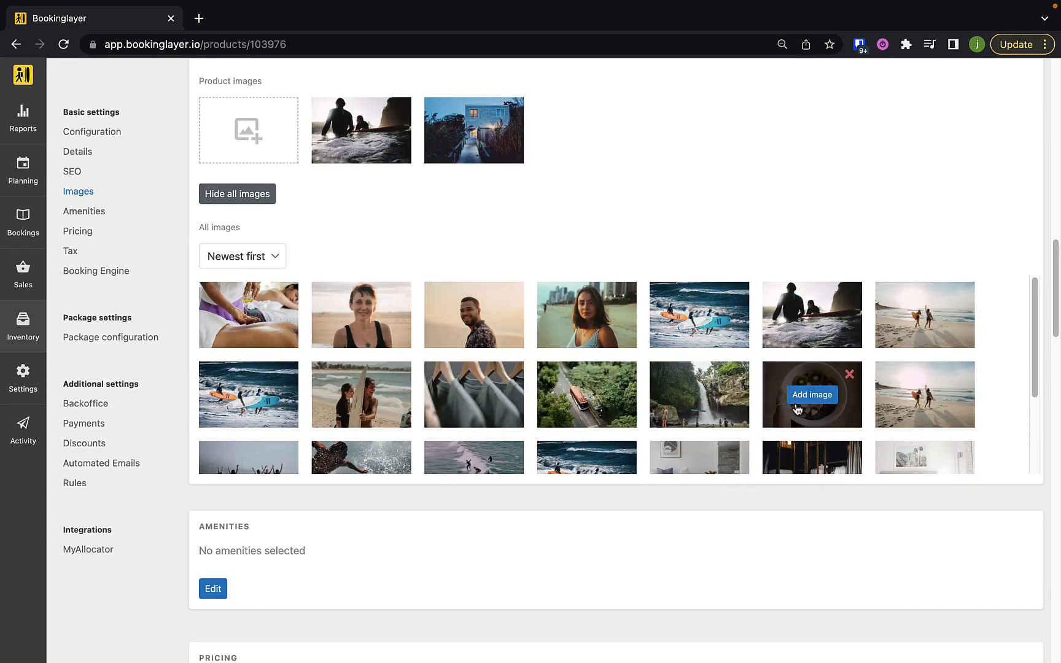
click(801, 398)
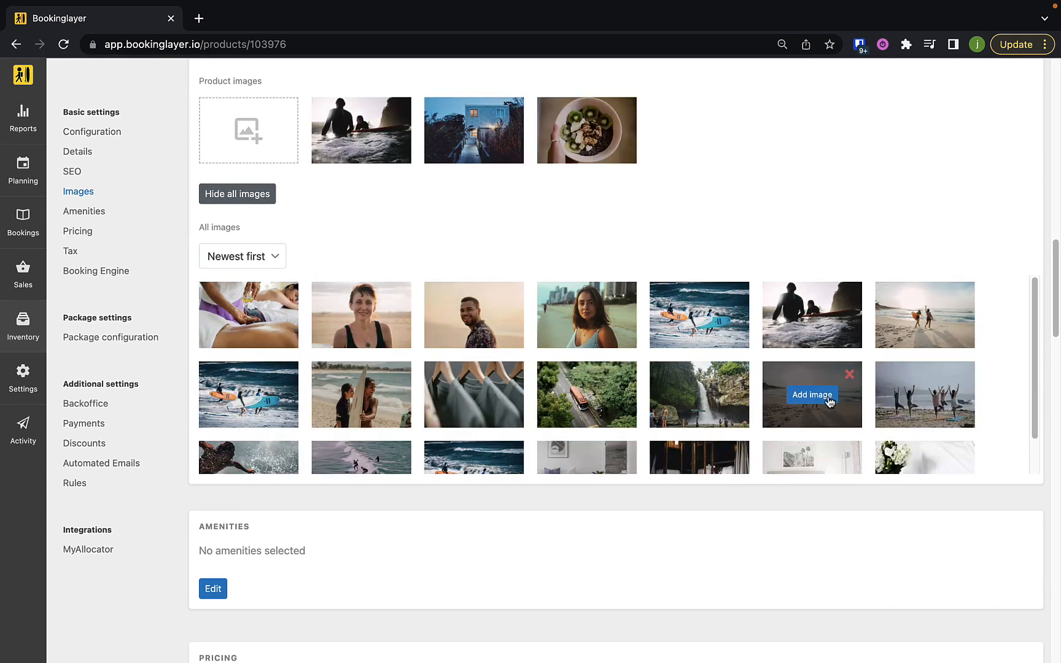
click(812, 395)
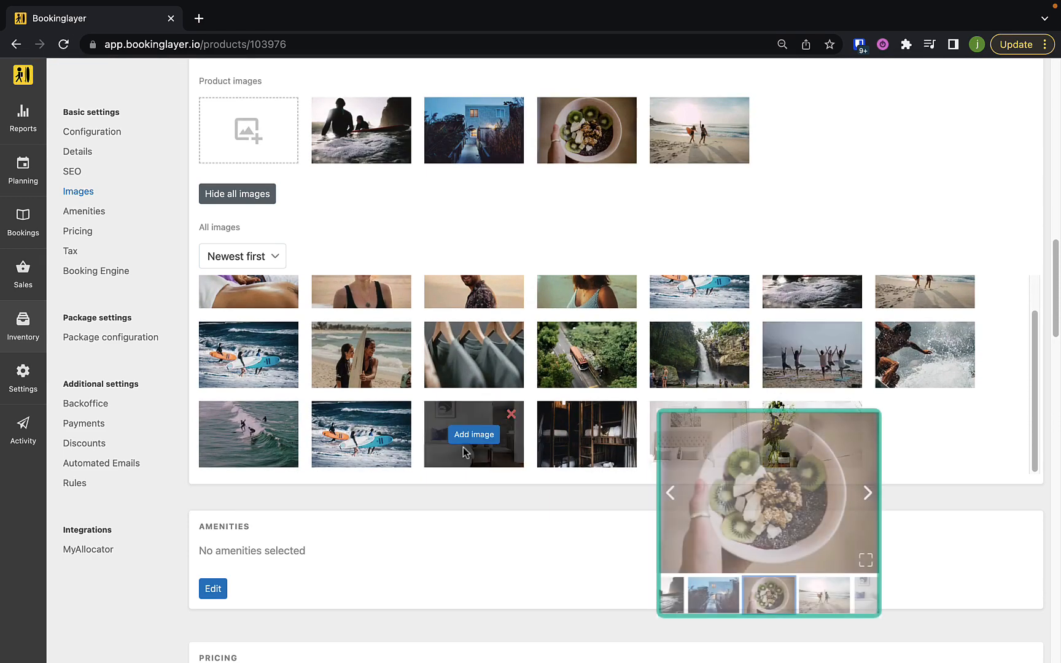
click(457, 439)
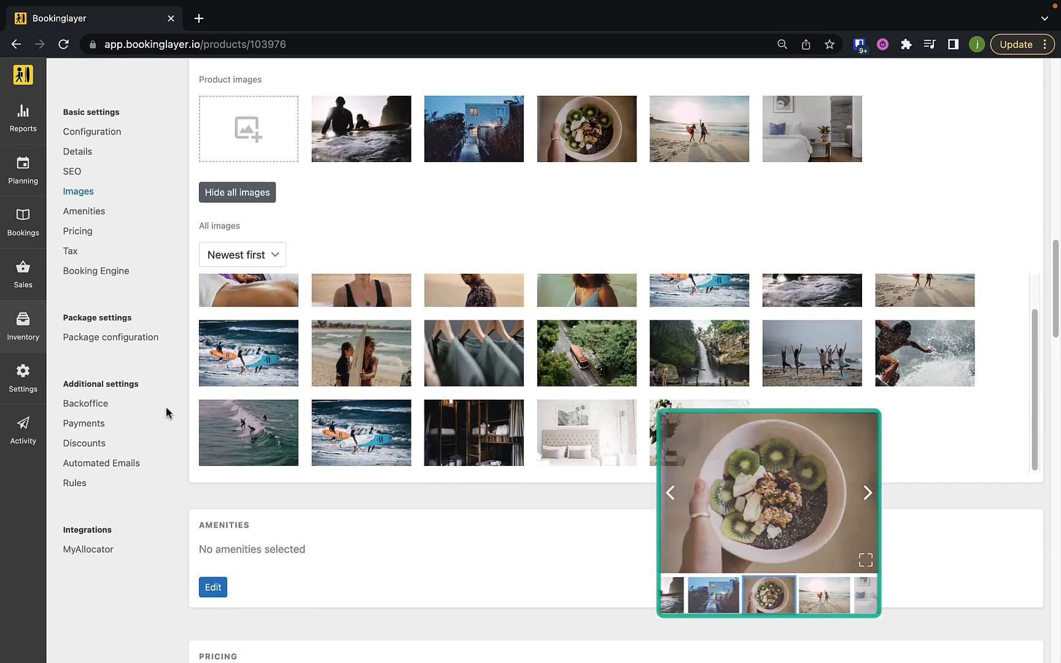
- Open the package amenities for editing and add Air conditioning, Bath, Bed linen and Closet
scroll(165, 407, down, 5)
click(211, 337)
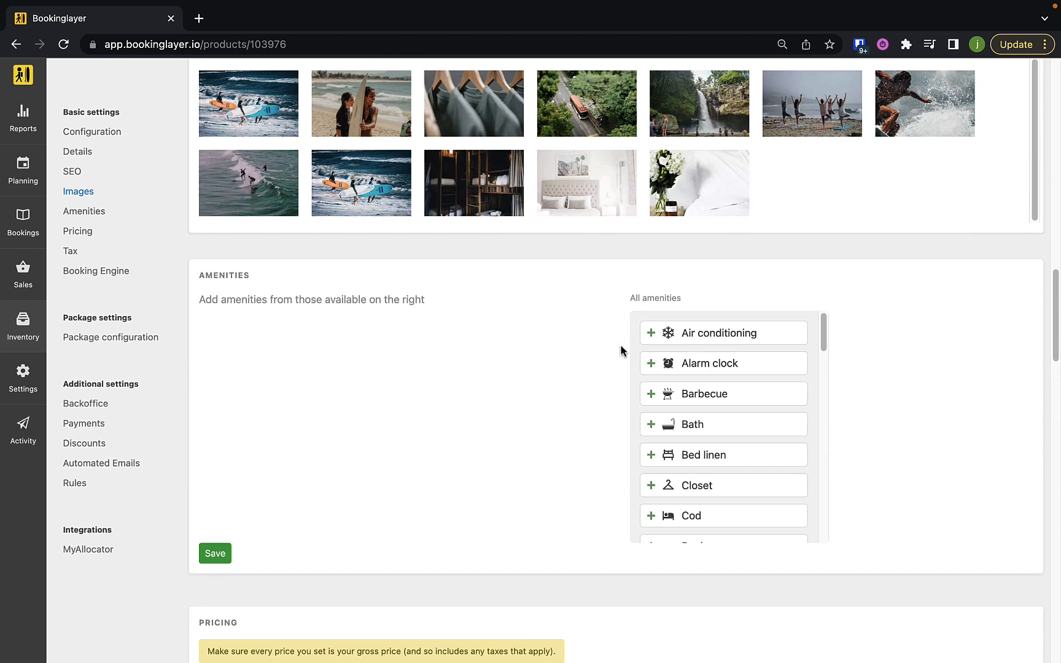
click(653, 338)
click(646, 396)
click(646, 396)
click(648, 399)
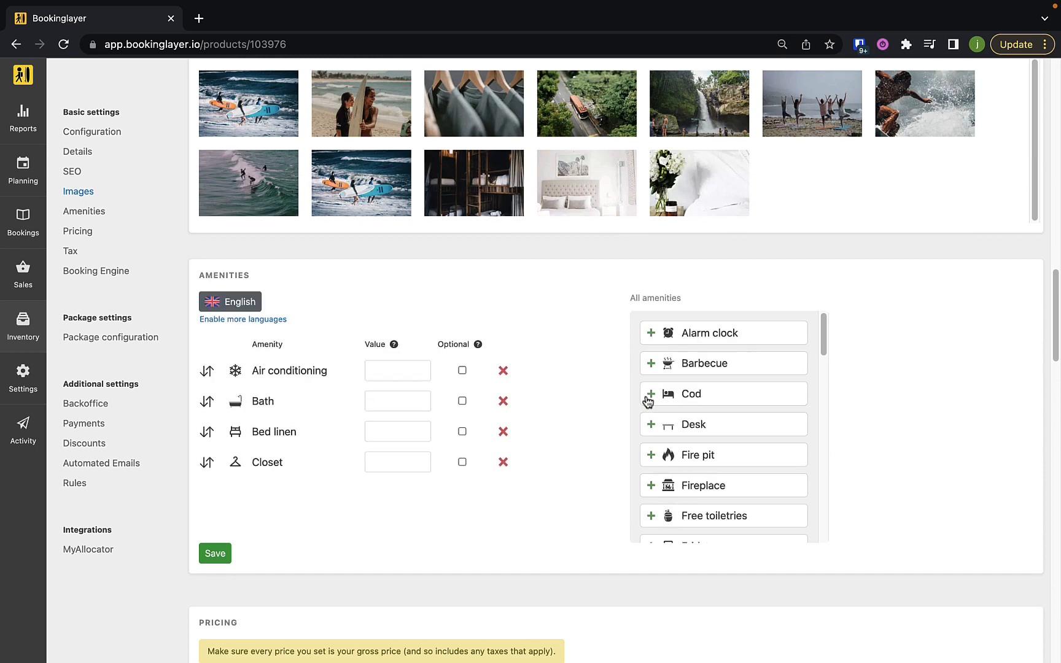
- Add the amenities Ocean view, Private bathroom, Pet-friendly and Security safe to the package
scroll(648, 400, down, 8)
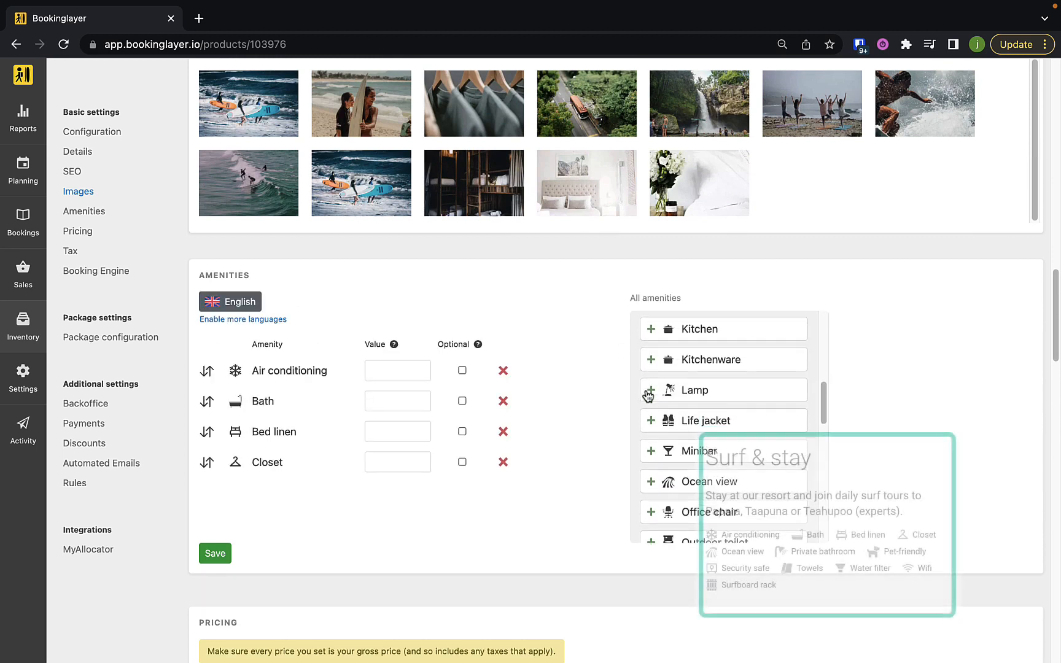
scroll(648, 397, down, 5)
click(650, 326)
click(648, 474)
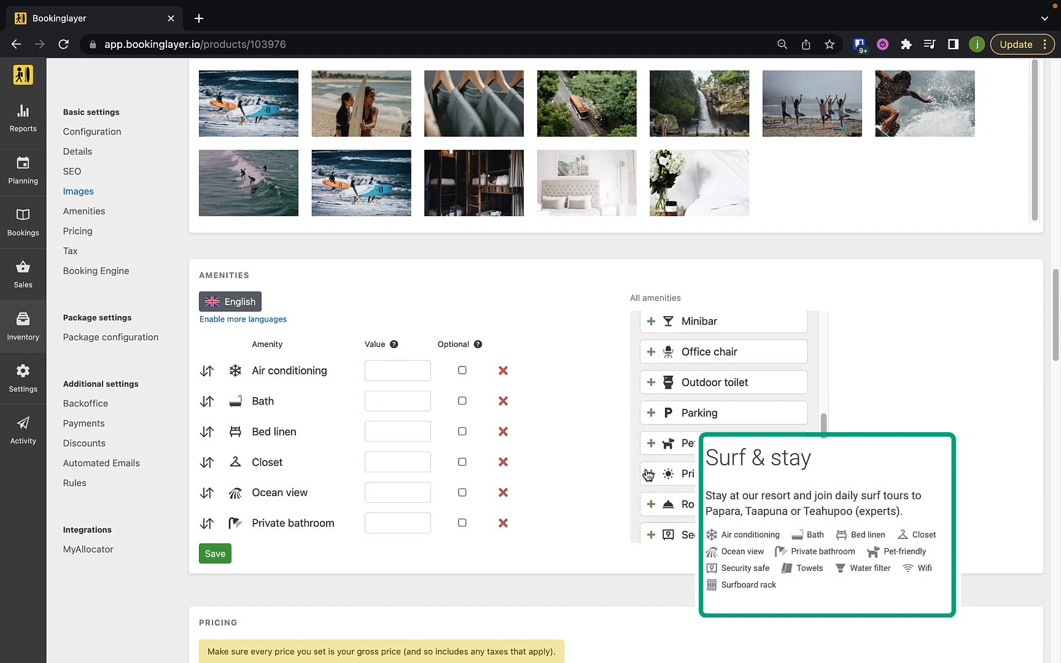
click(651, 444)
scroll(653, 451, down, 3)
click(651, 376)
scroll(653, 429, down, 3)
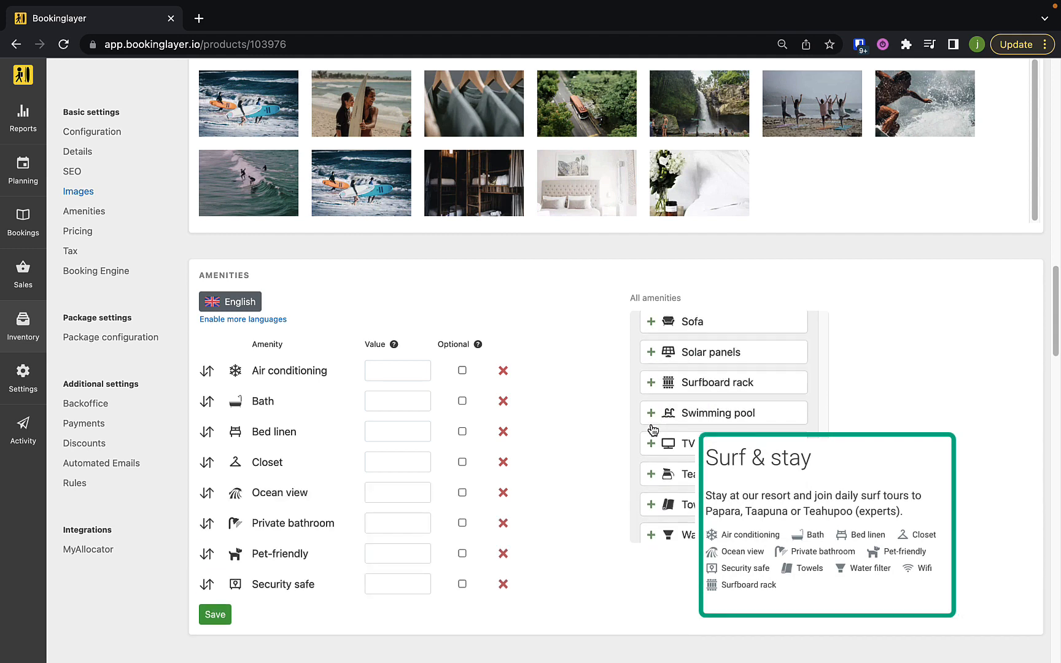
- Add the amenities Towels, Water filter, Wifi and Surfboard rack, and save the amenities
scroll(653, 428, down, 3)
click(651, 434)
click(651, 433)
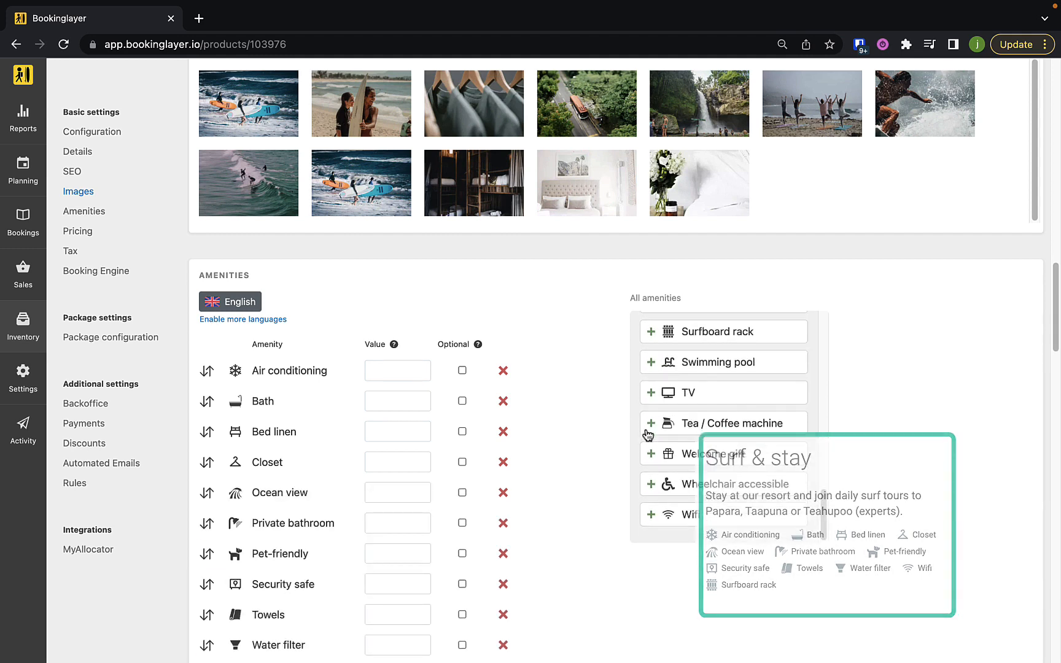
click(651, 514)
click(651, 361)
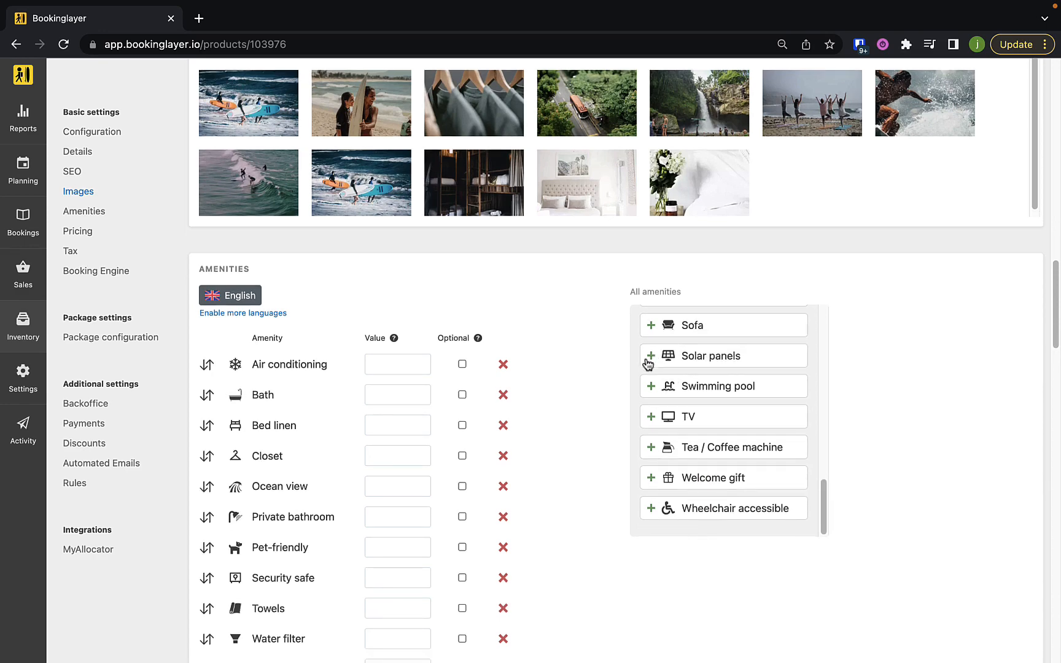
scroll(595, 382, down, 7)
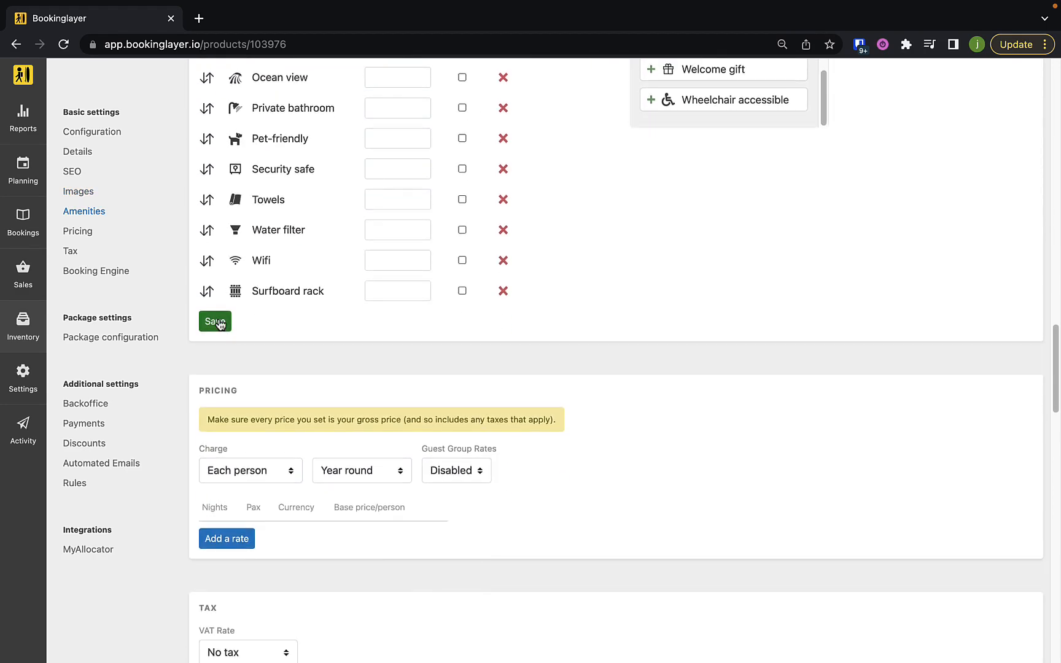
click(220, 322)
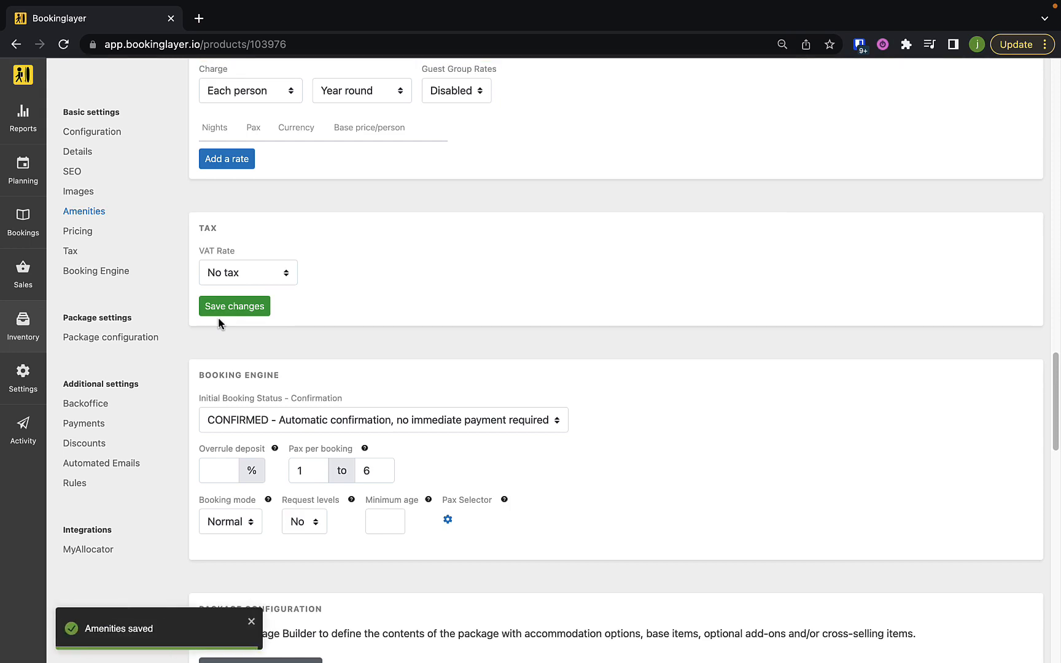
- Add six year-round, per-person rates to the package pricing
scroll(218, 322, up, 4)
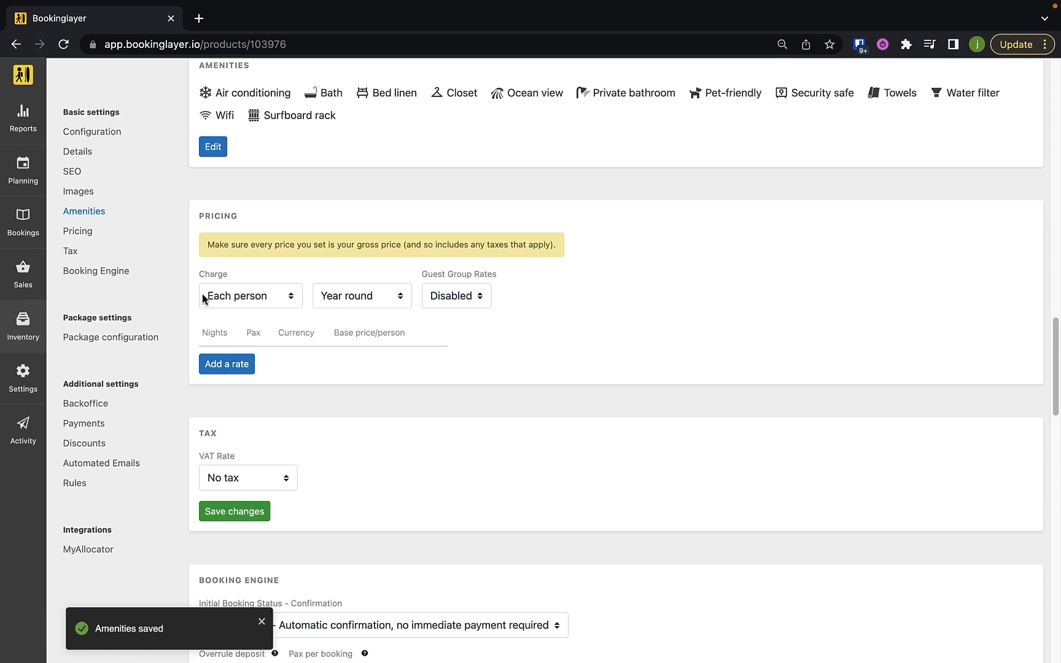
click(214, 367)
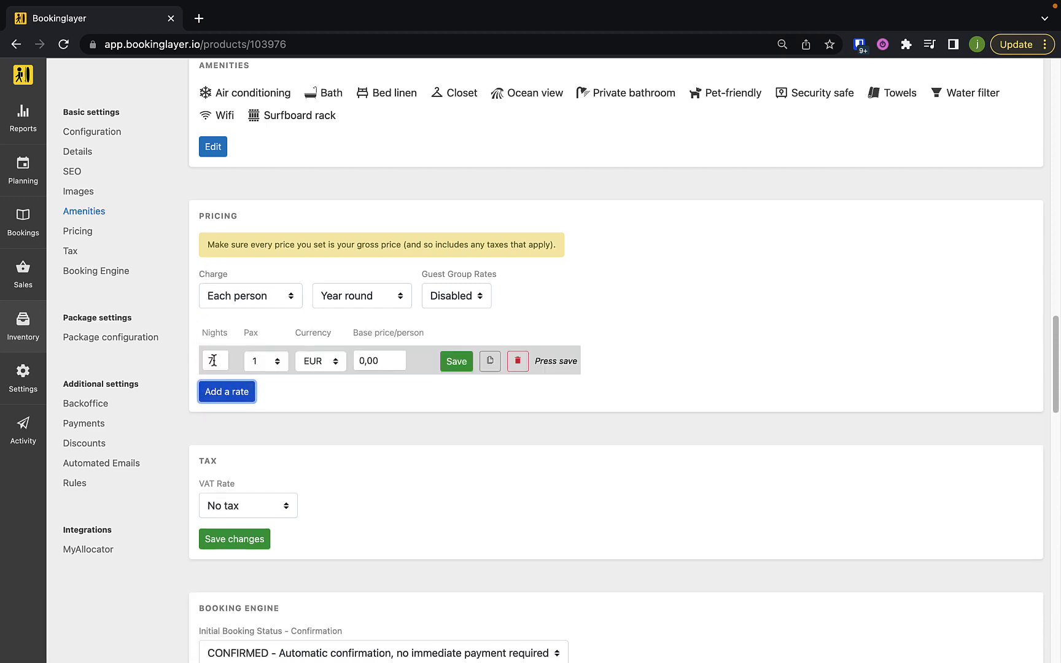
click(225, 391)
click(222, 419)
click(226, 447)
click(222, 475)
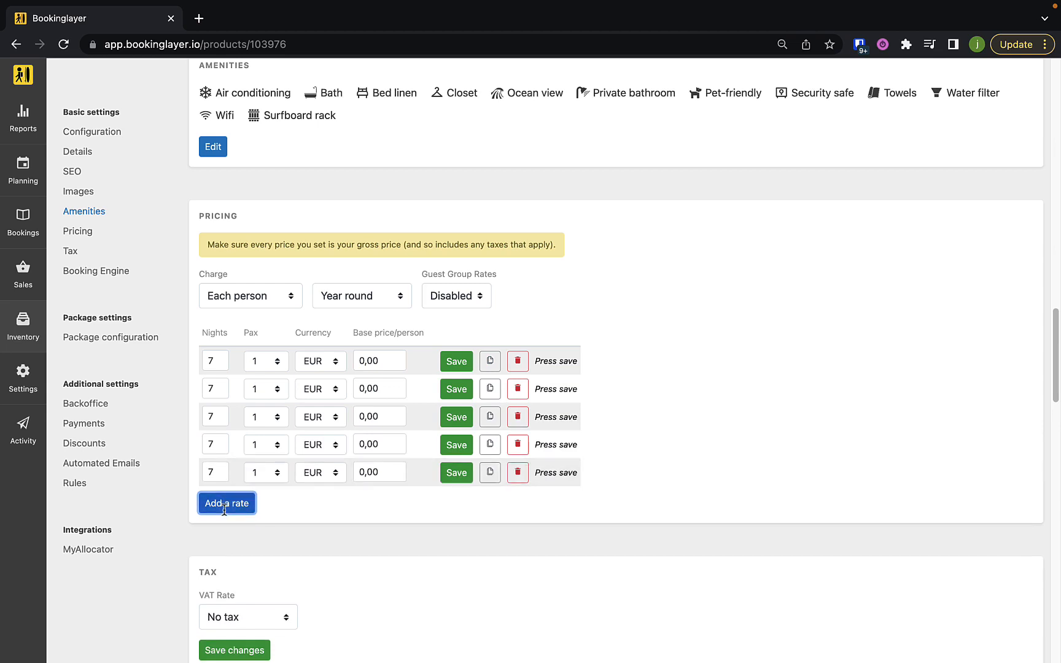
click(223, 502)
- Set the nights of the first two rates to 1 and of the third and fourth rates to 5
double_click(216, 361)
text(1)
double_click(214, 389)
text(1)
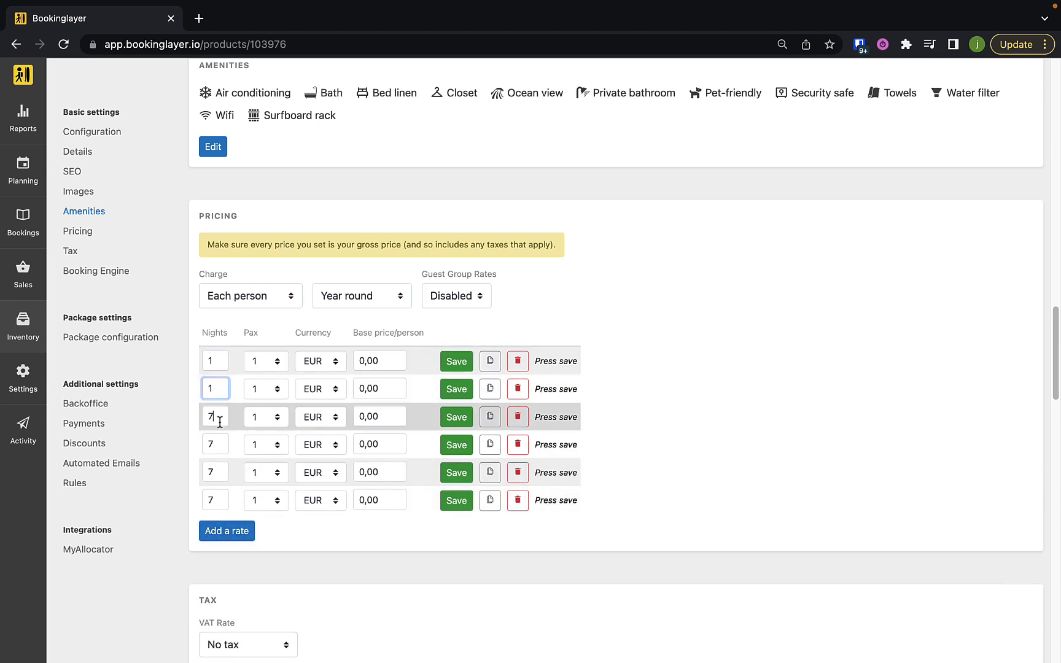
double_click(214, 416)
text(5)
double_click(214, 444)
text(5)
double_click(218, 467)
- Set the pax to 2 for the second 1-night, 5-night and 7-night rates
click(265, 389)
click(269, 405)
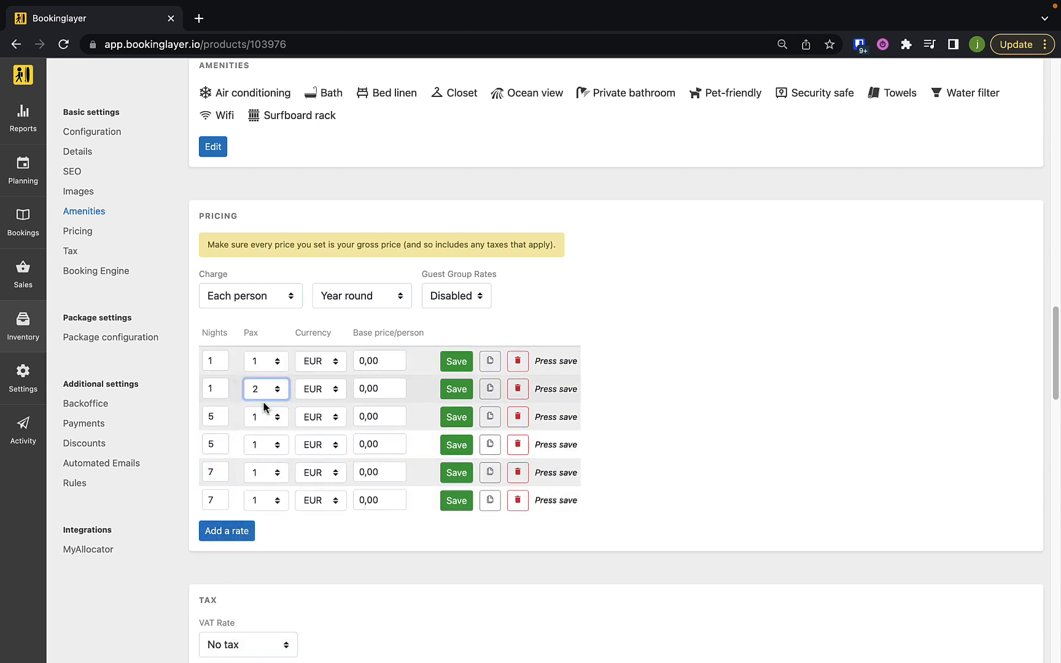
click(265, 445)
click(269, 463)
click(265, 500)
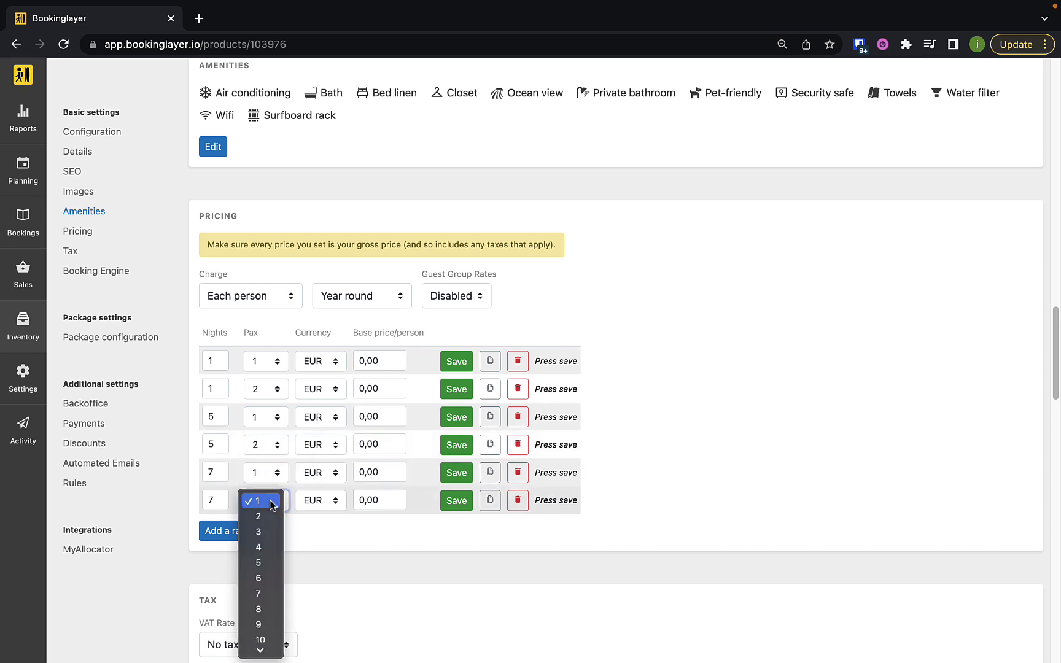
click(269, 515)
- Set the base prices per person of the six rates, in order, to 80, 75, 360, 330, 490 and 450 EUR
double_click(384, 361)
text(80)
double_click(388, 384)
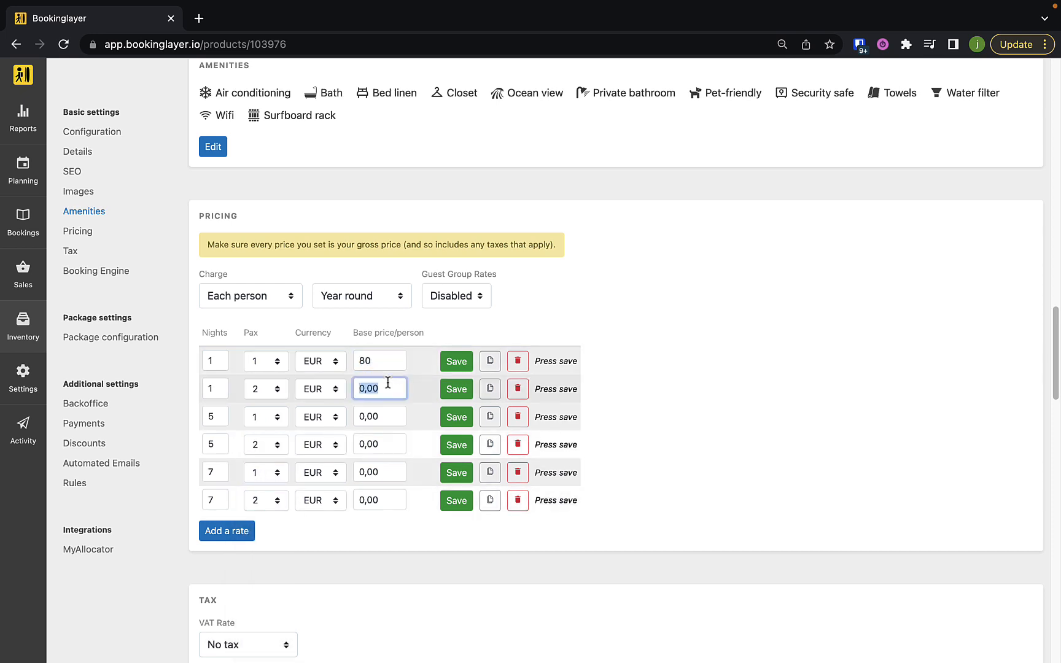
text(75)
double_click(383, 414)
text(360)
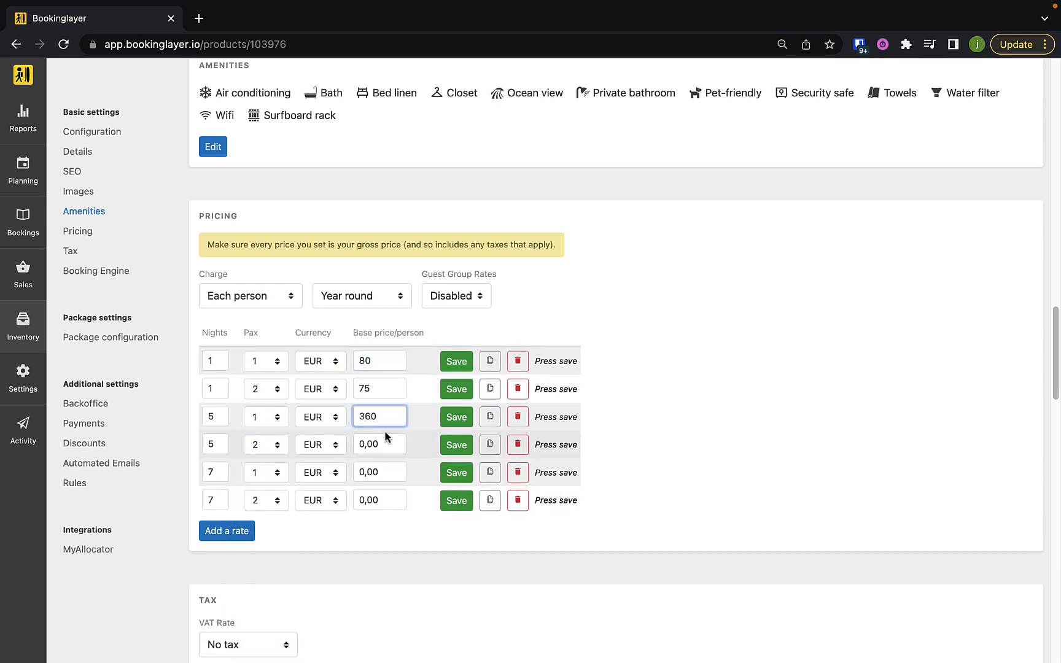
text(330)
double_click(375, 470)
text(49)
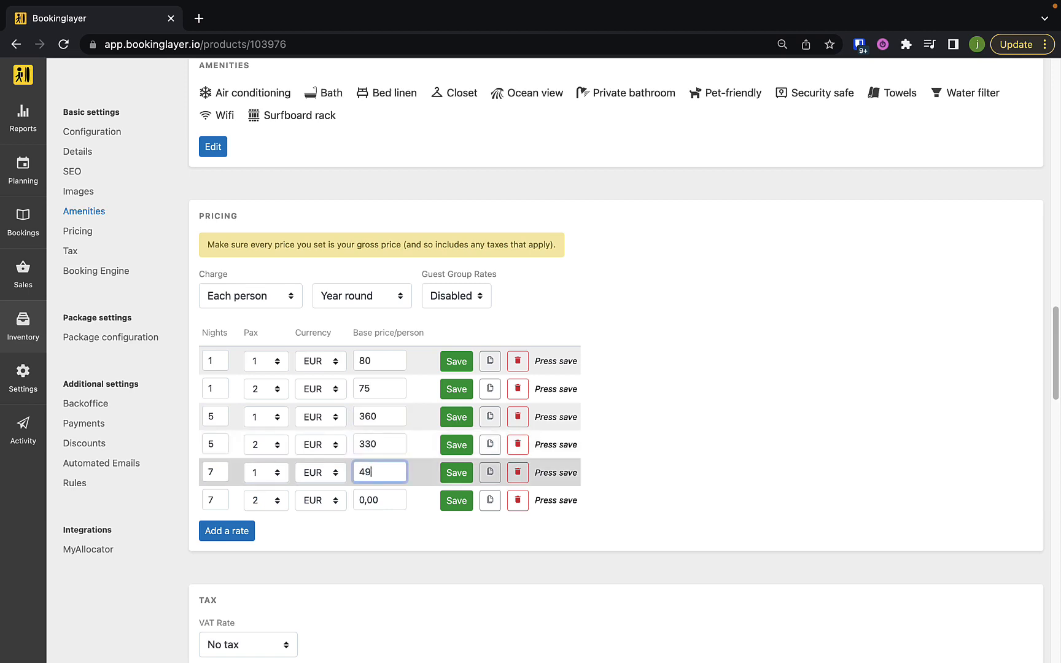
text(0)
double_click(374, 495)
- Save each of the six package rates
click(456, 361)
click(456, 389)
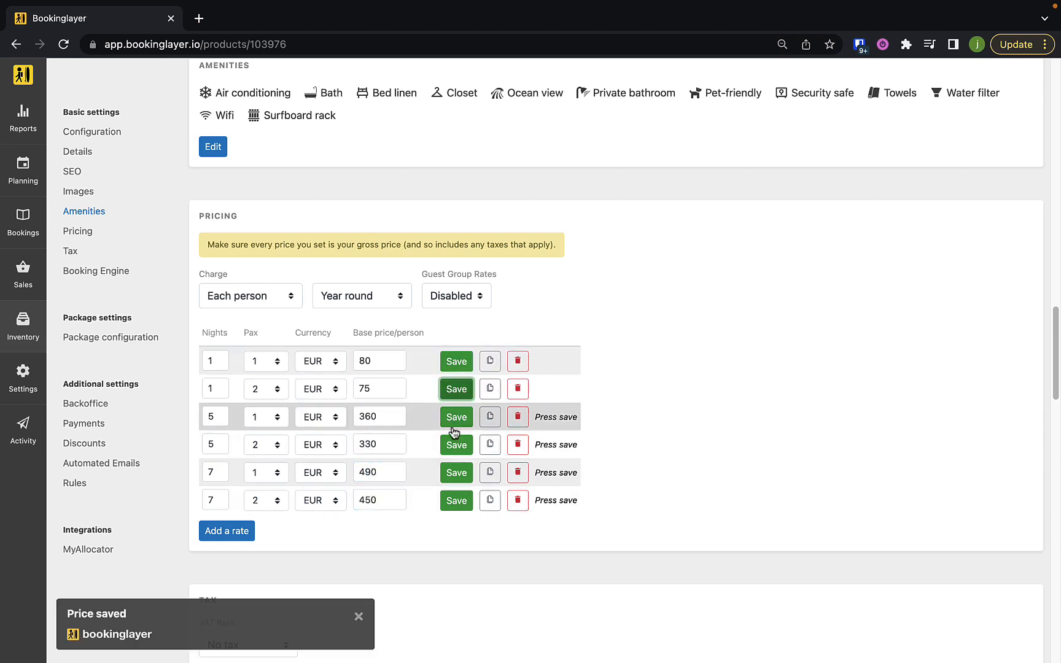
click(456, 417)
click(456, 445)
click(456, 472)
click(458, 499)
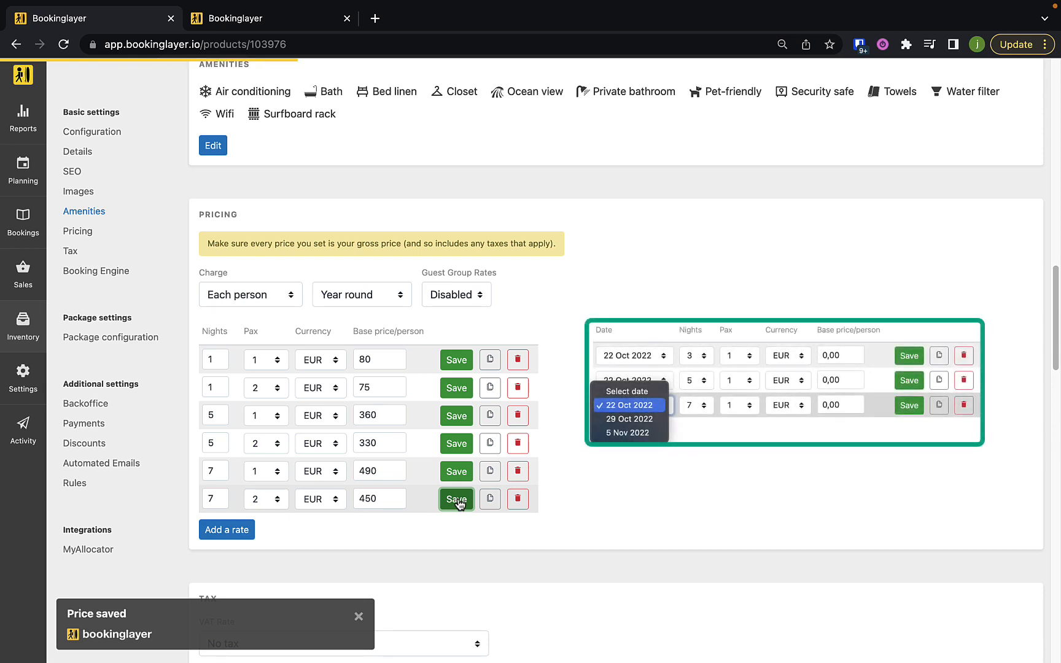
- Set the VAT rate to "Accommodation, services & package base price (10%)" and save the tax changes
scroll(460, 504, down, 3)
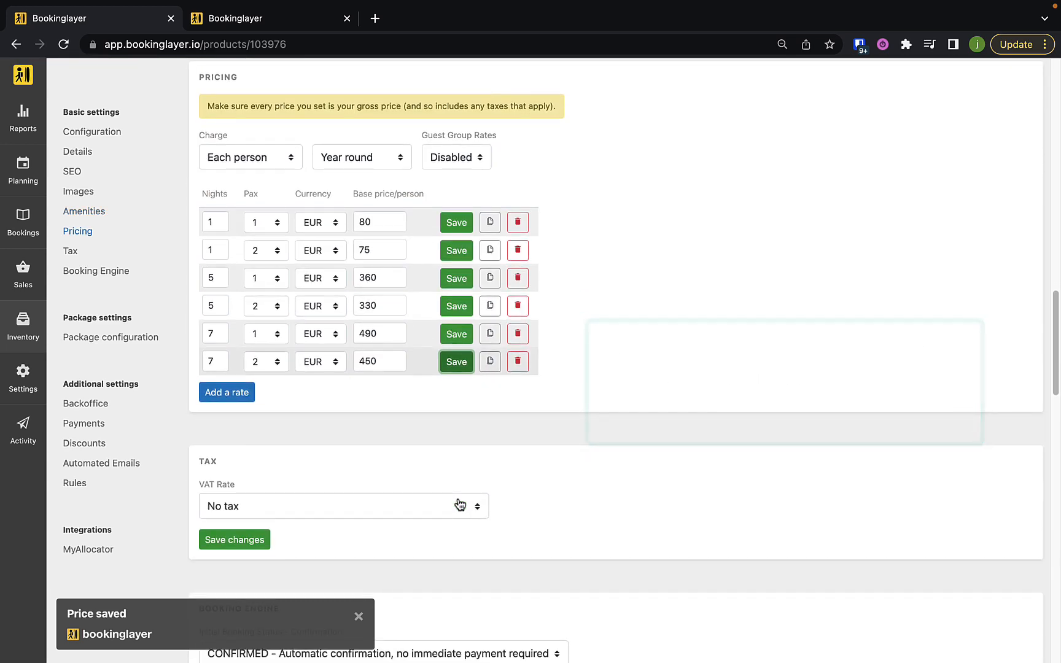
scroll(459, 504, down, 4)
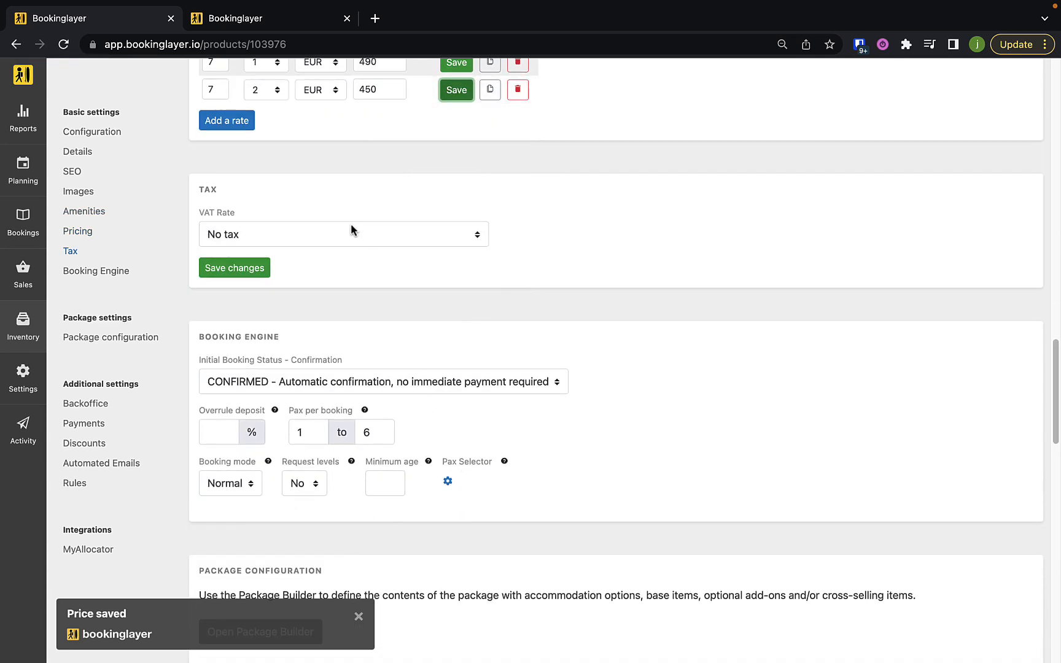
click(351, 231)
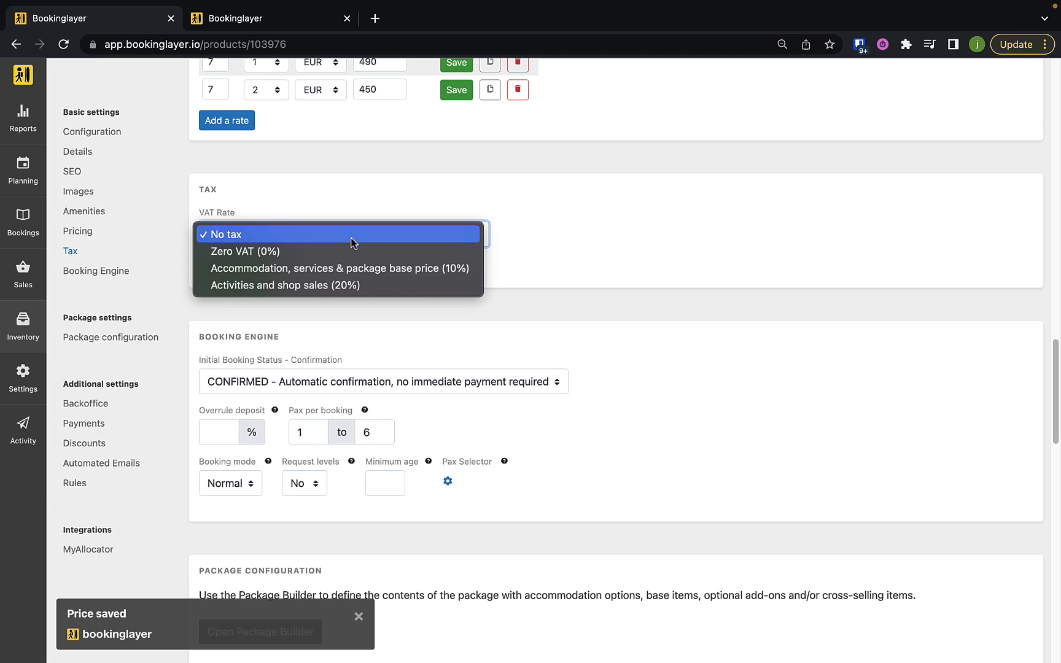
click(344, 268)
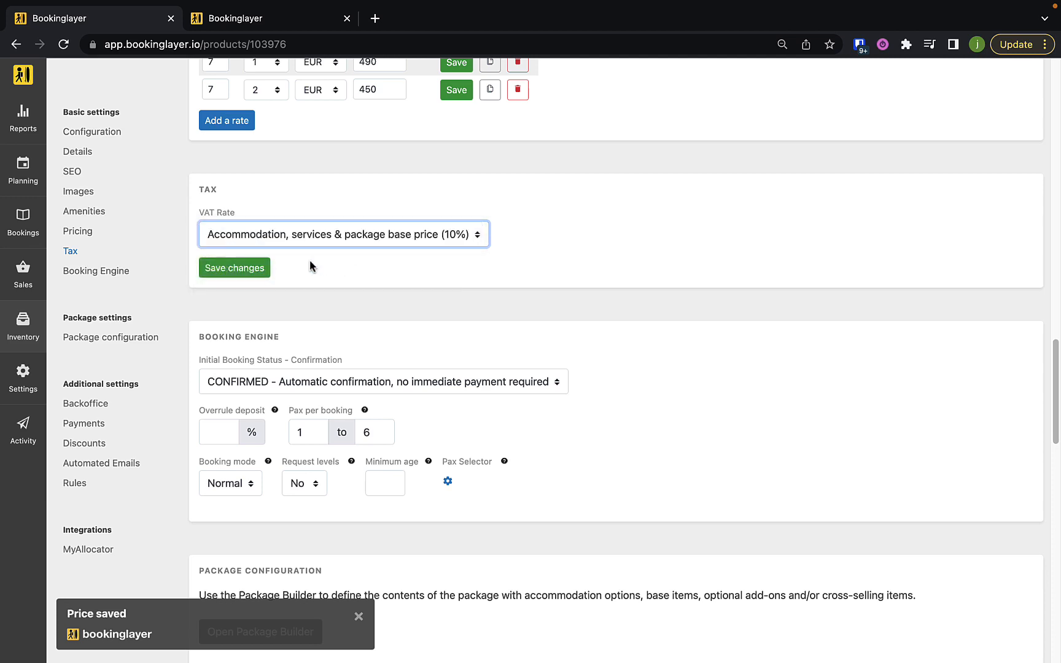
click(232, 268)
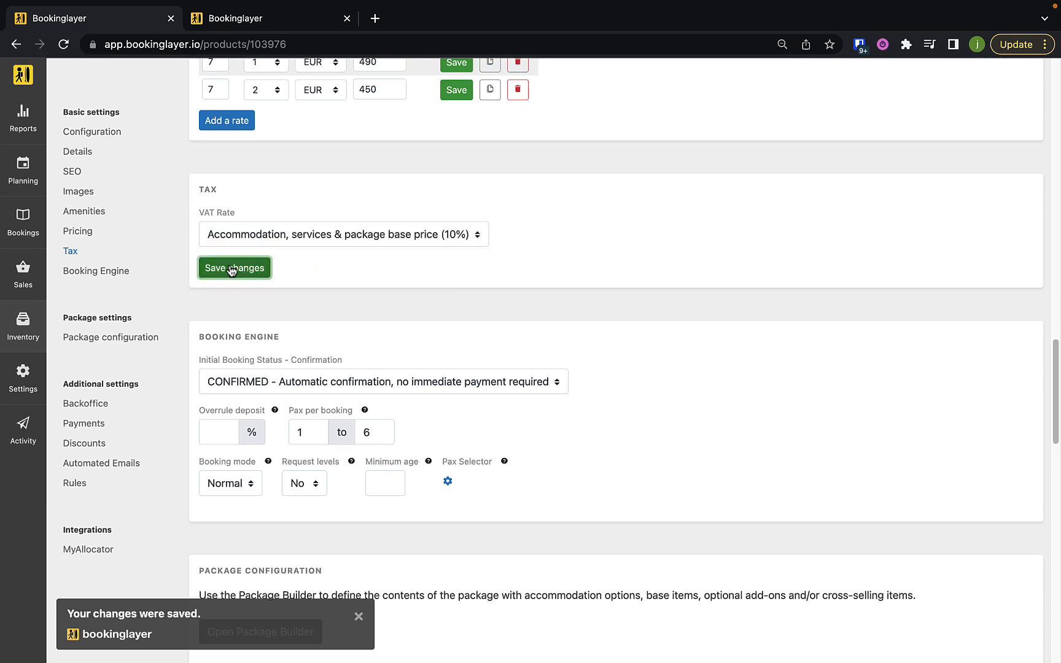
- Set the booking engine's initial booking status to "PENDING - Automatic confirmation but immediate payment required"
click(222, 387)
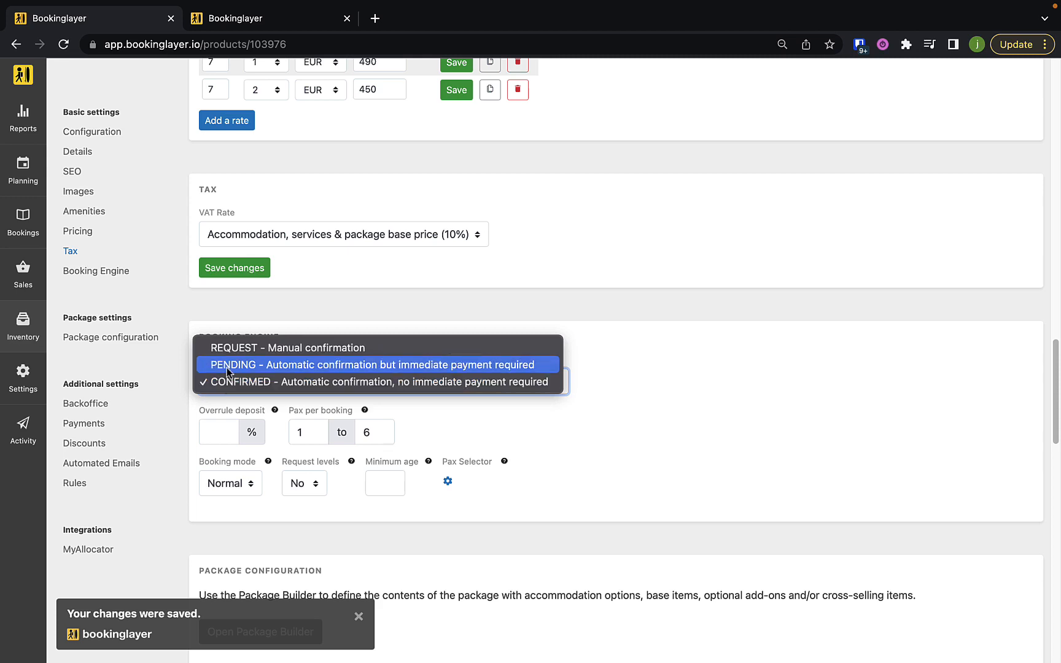
click(227, 365)
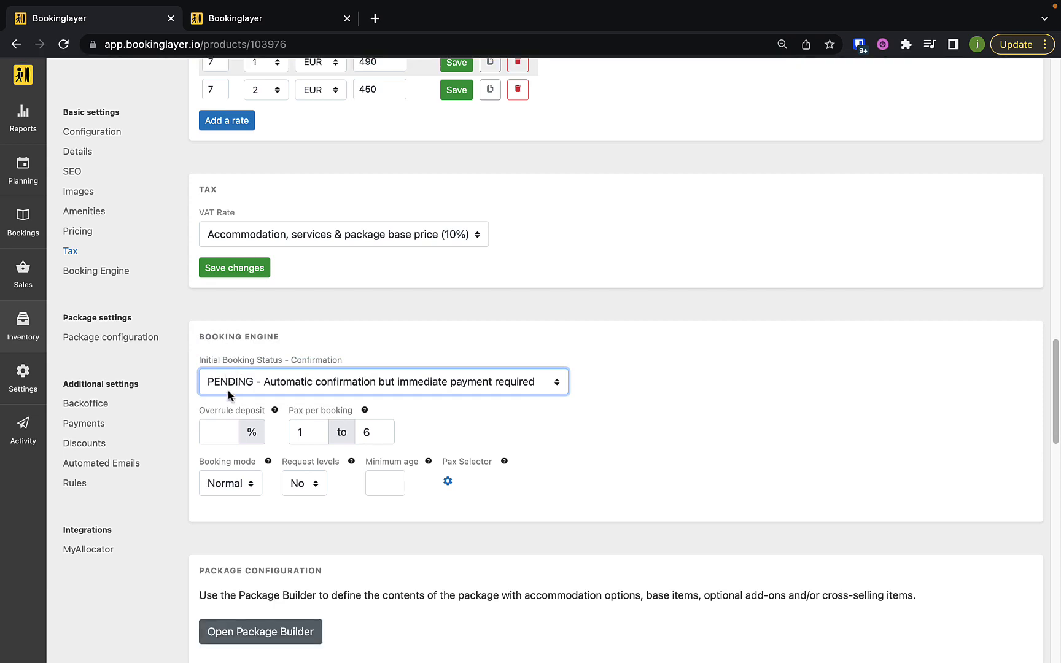
- Try an overrule deposit of 50% for the package and clear the value again
click(216, 428)
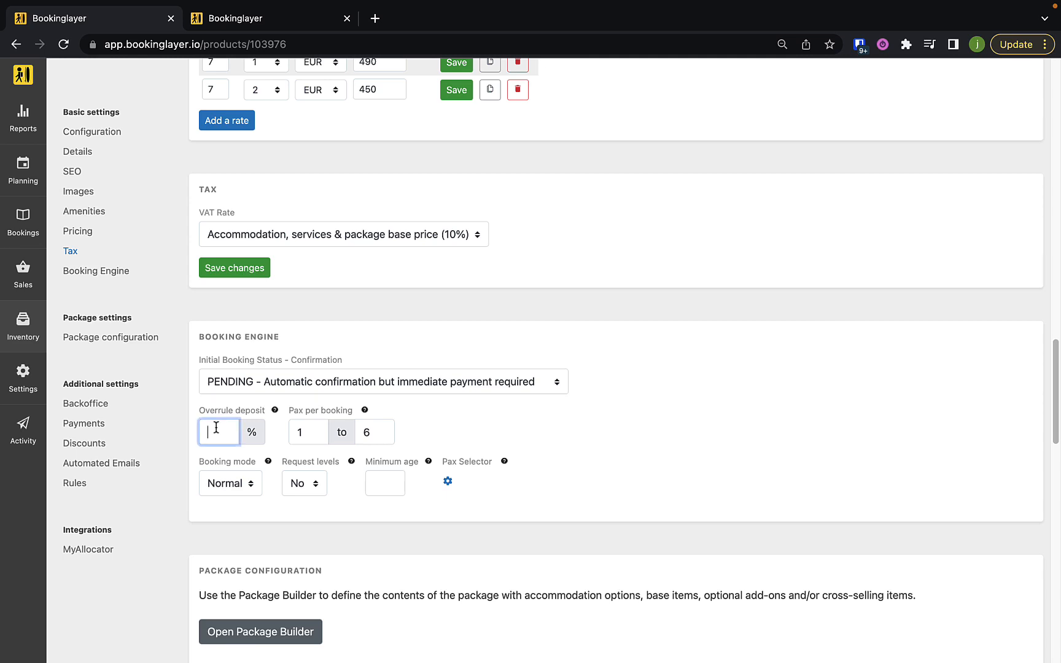
text(50)
click(190, 461)
double_click(221, 440)
key(BackSpace)
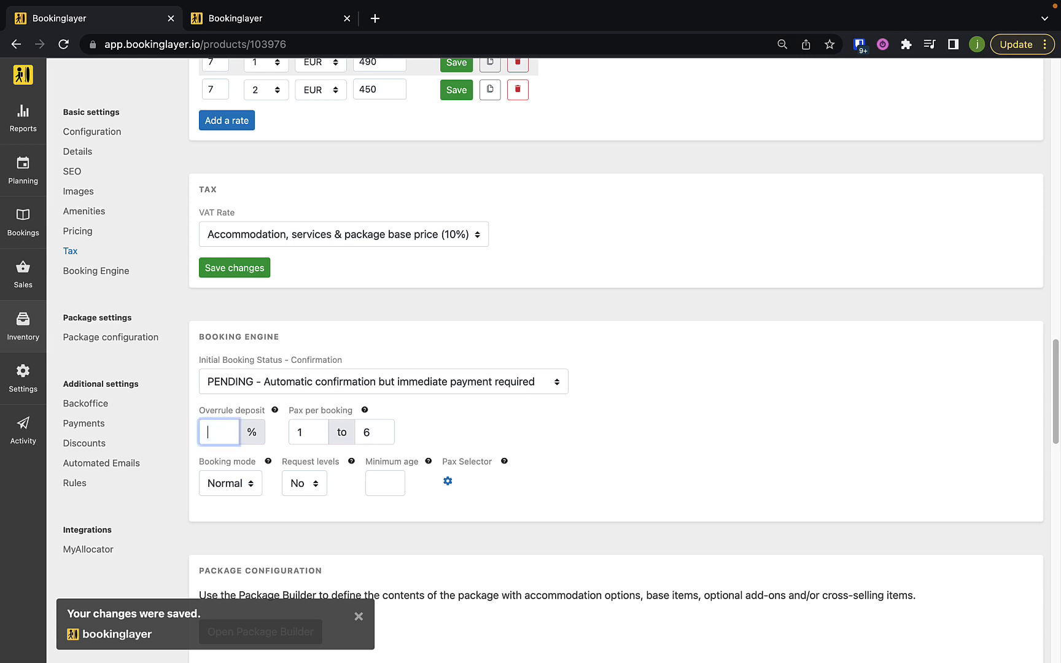
click(184, 450)
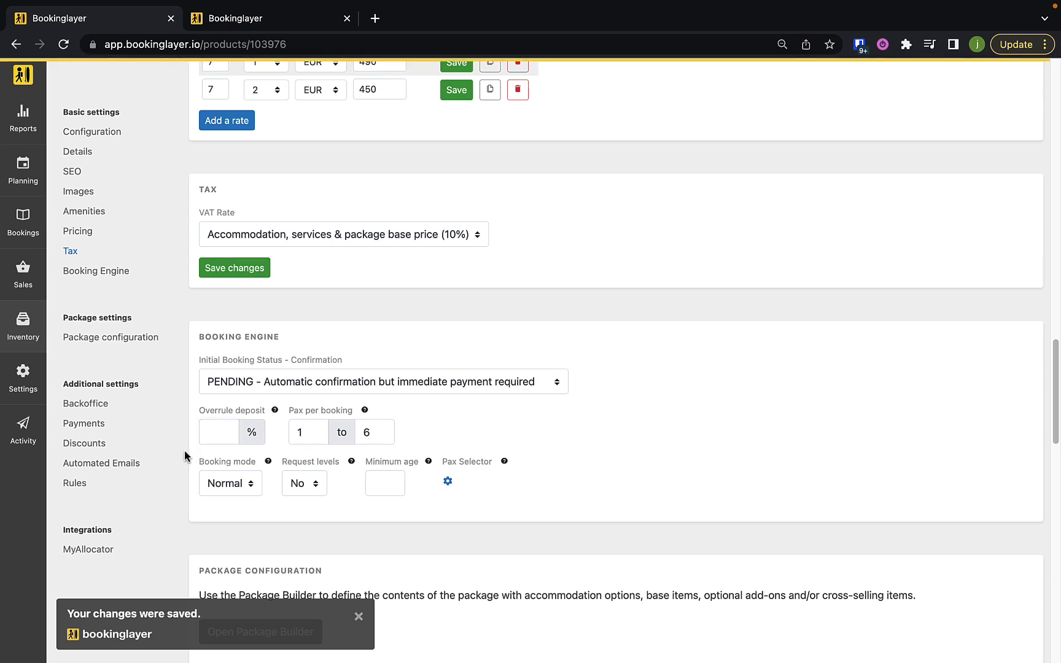
- Set the maximum pax per booking to 8
click(319, 434)
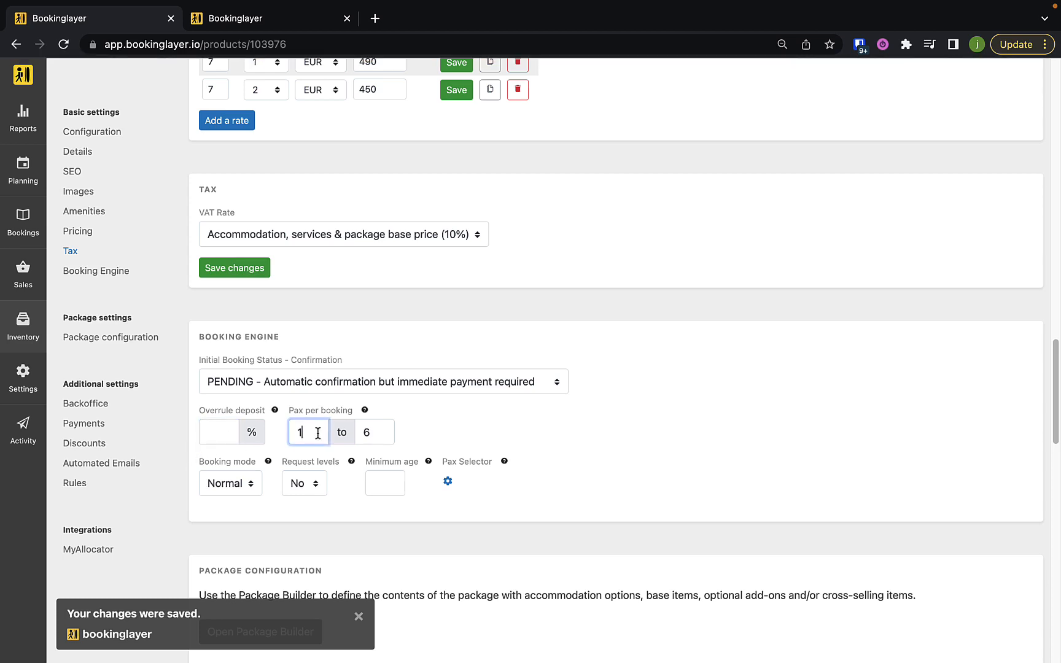
double_click(379, 432)
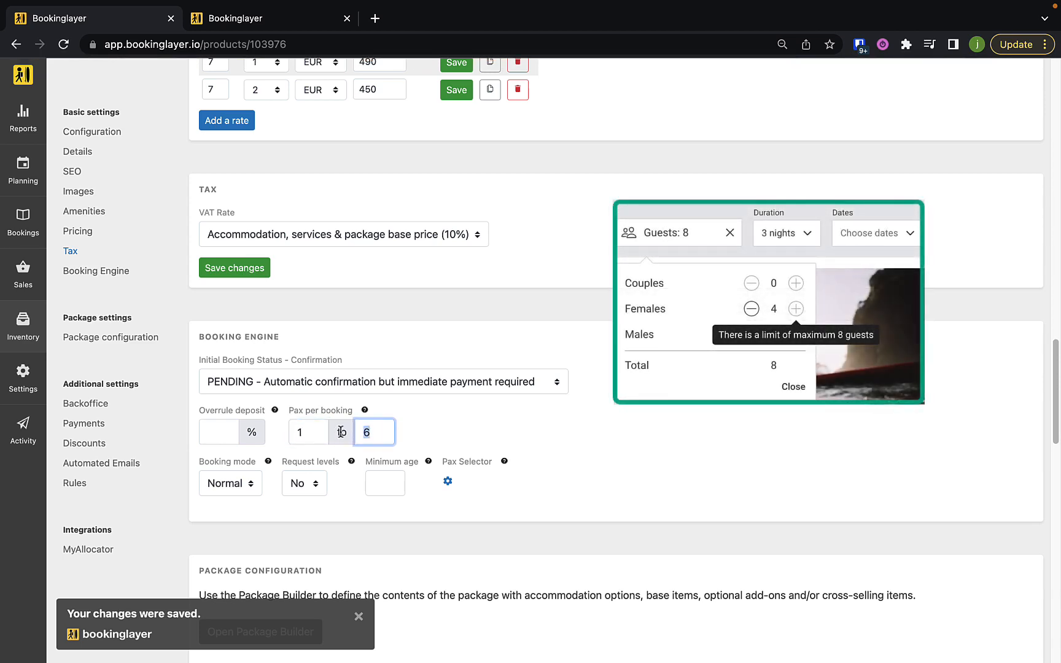
text(8)
click(412, 430)
- Try the Groups booking mode and return the setting to Normal
click(239, 485)
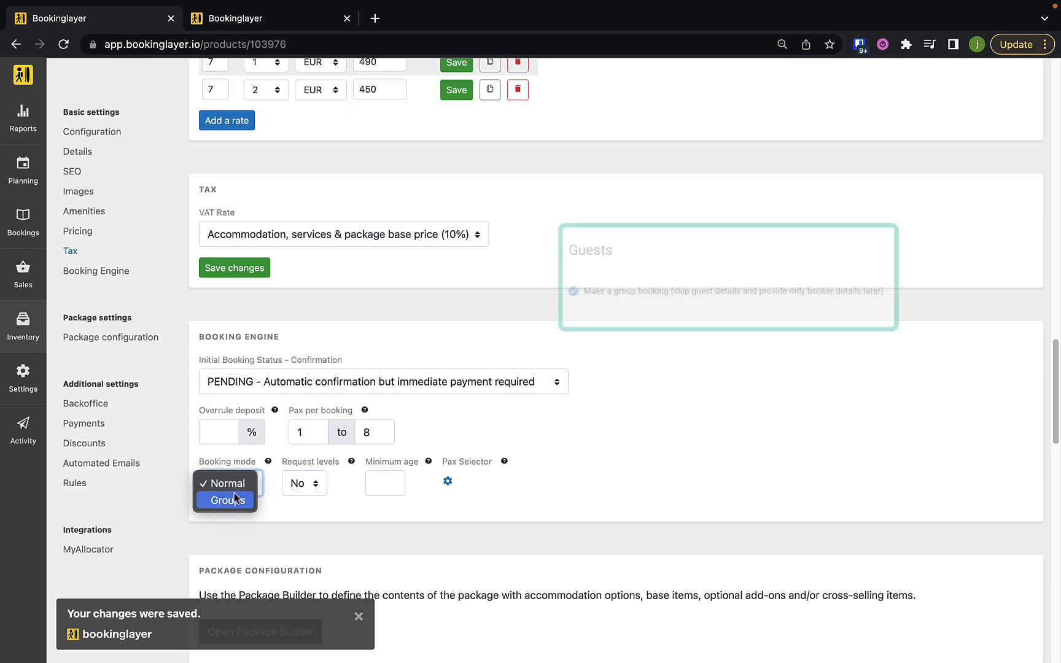
click(234, 497)
click(231, 492)
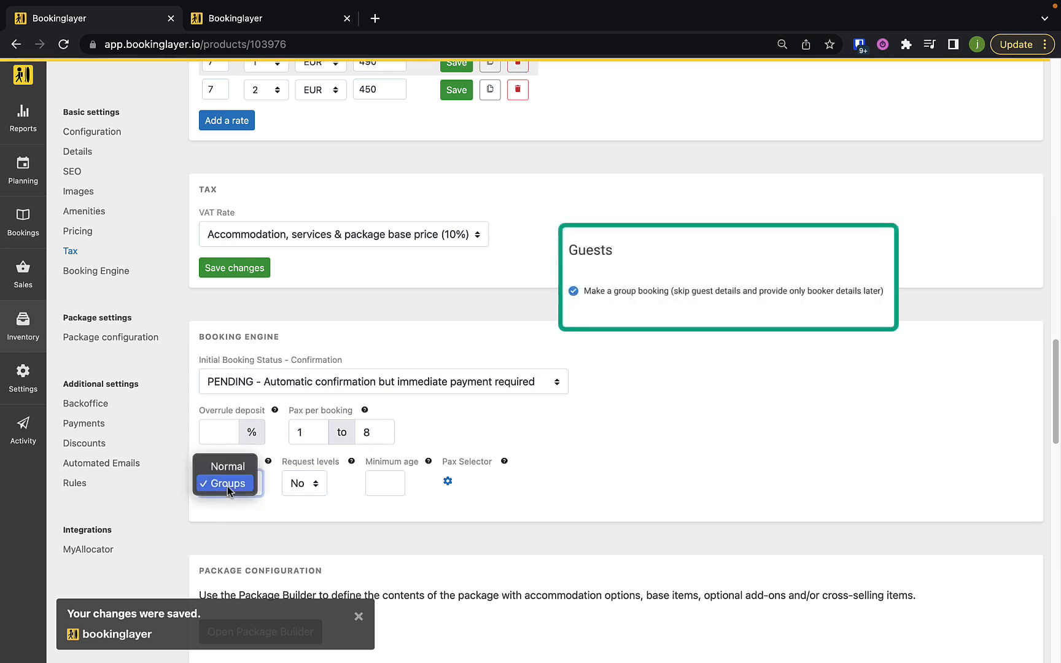
click(223, 468)
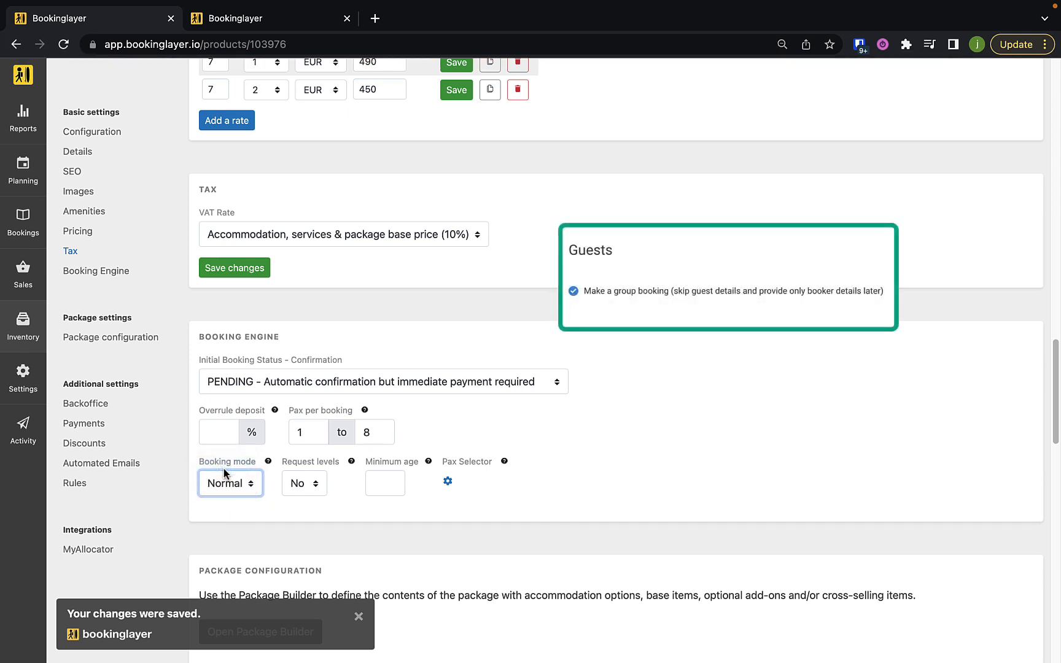
- Set Request levels to Yes and the minimum age to 12
click(297, 488)
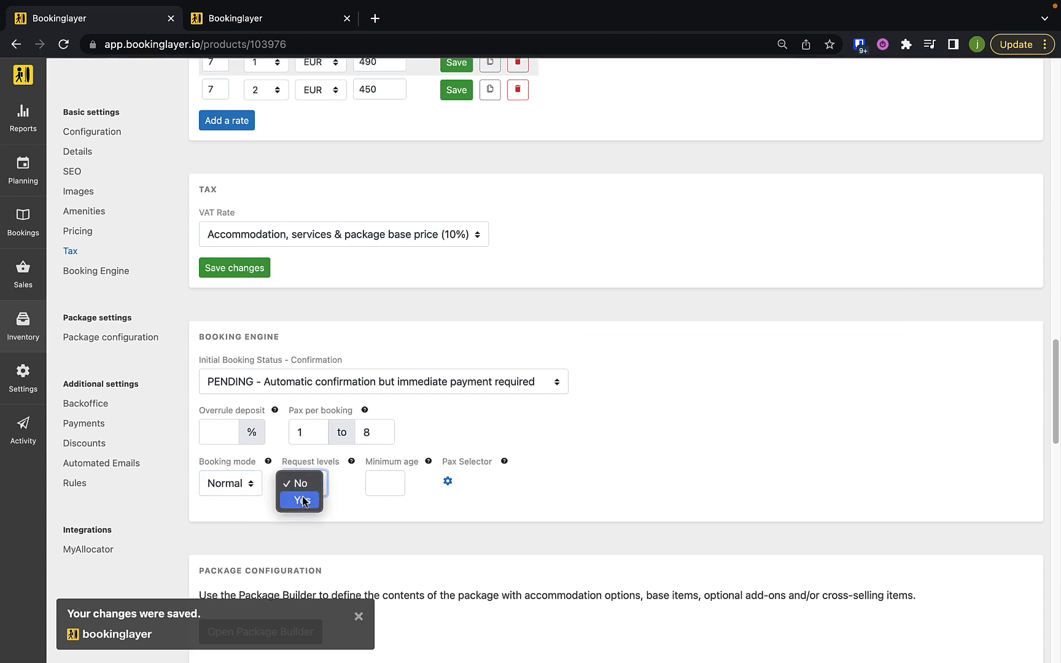
click(302, 500)
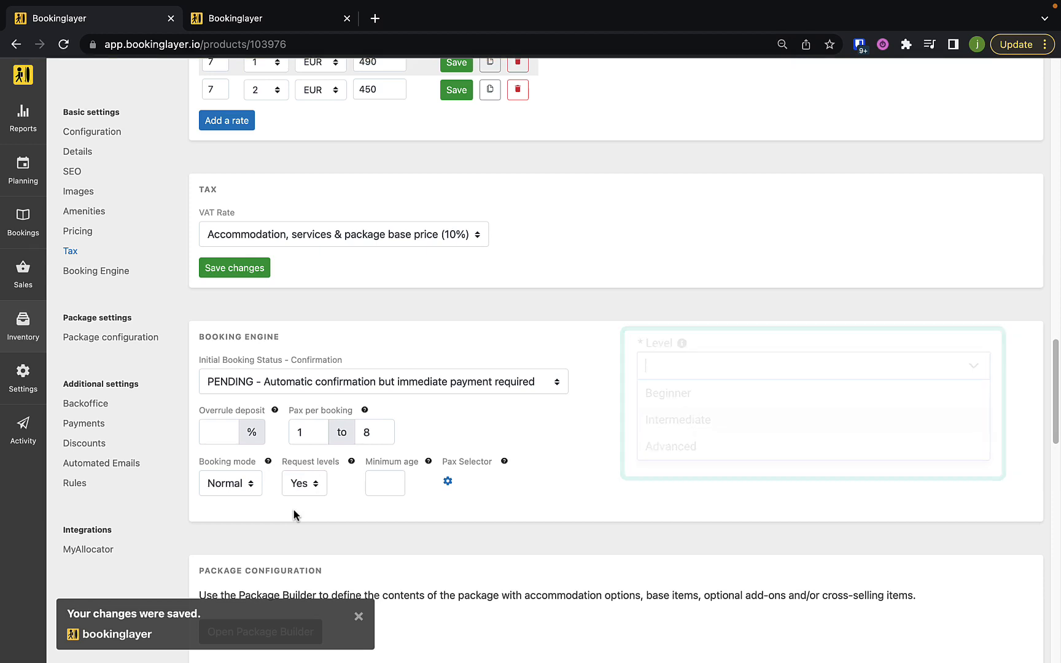
click(382, 480)
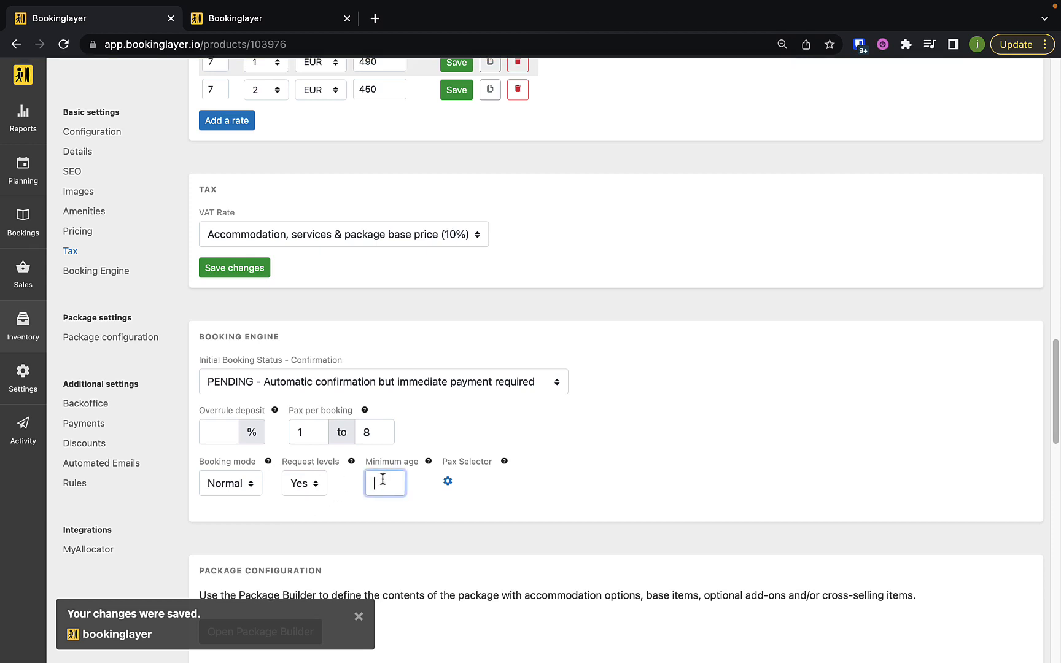
text(12)
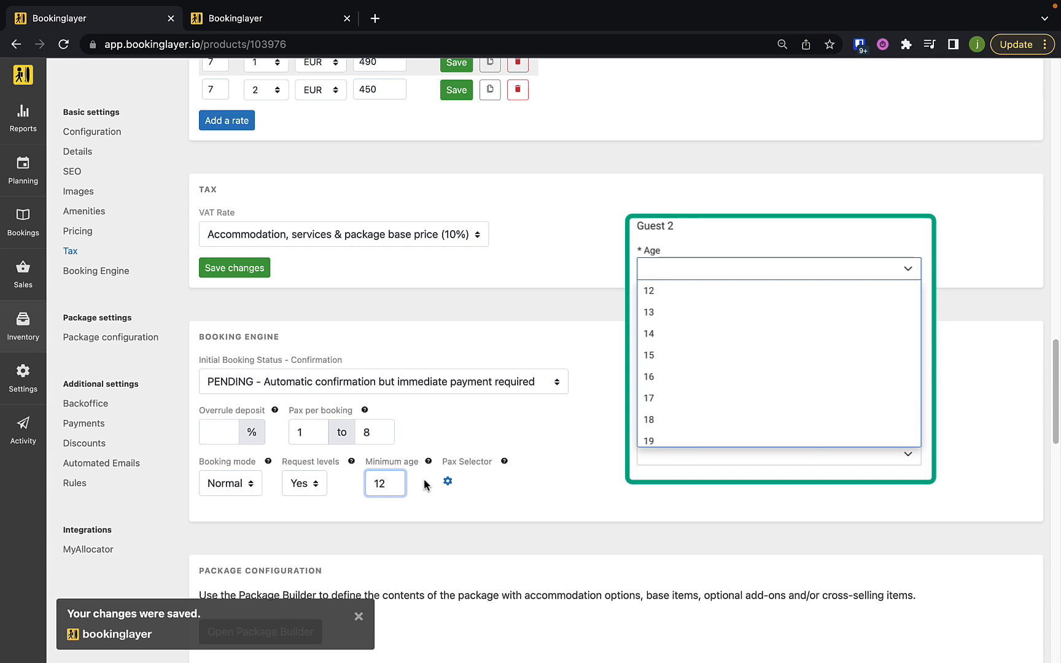
click(428, 502)
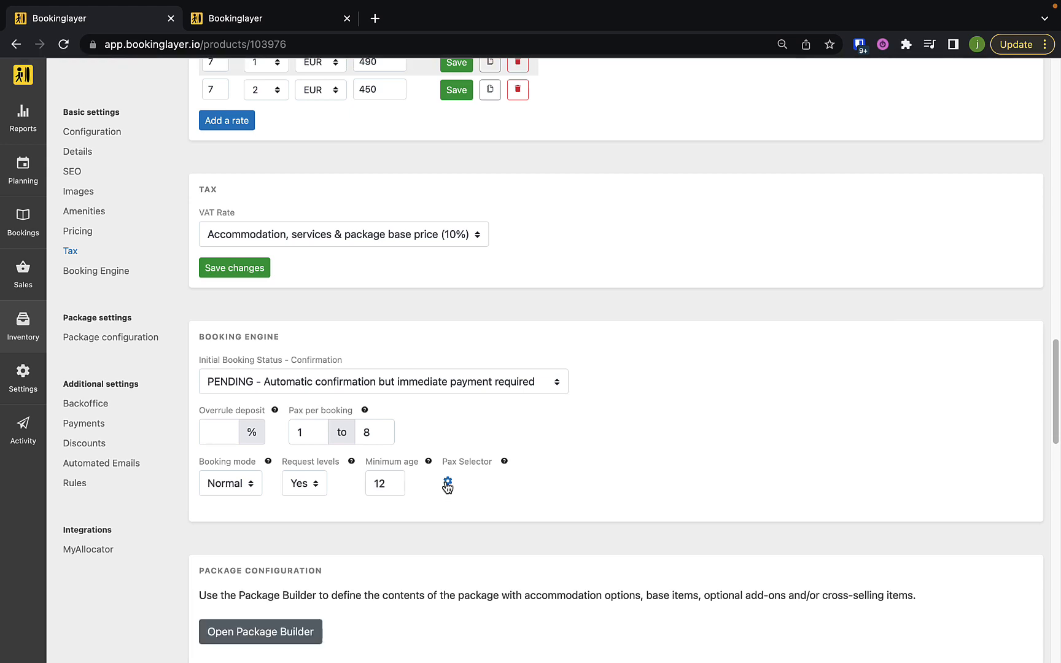
- In the pax selector, disable and re-enable Males, try a Couples default value of 1, restore it to 0, and save
click(448, 484)
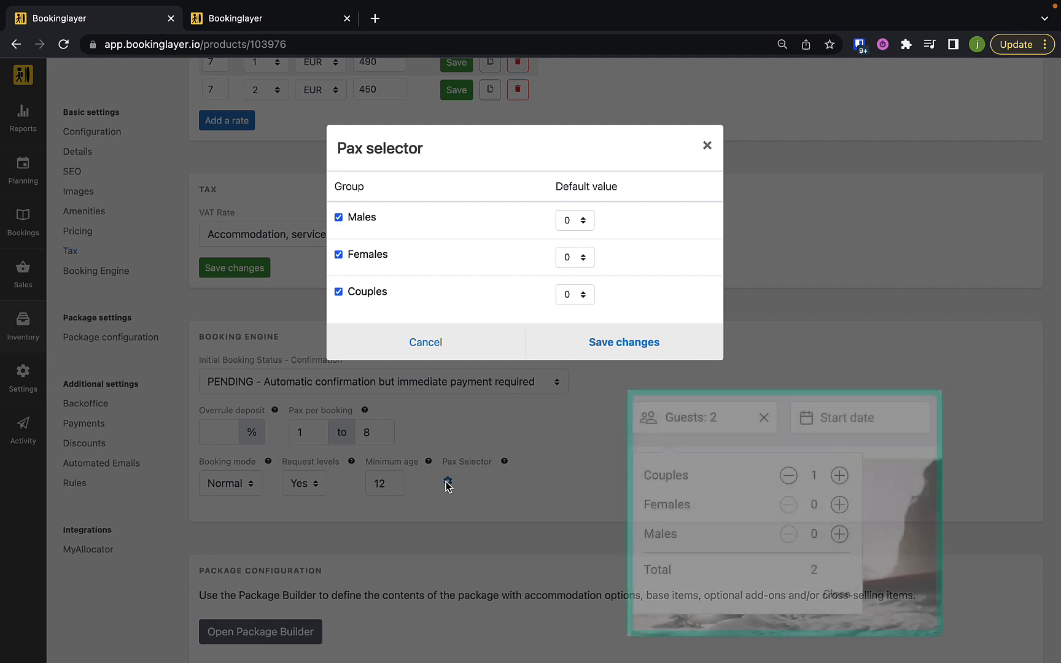
click(338, 218)
click(338, 218)
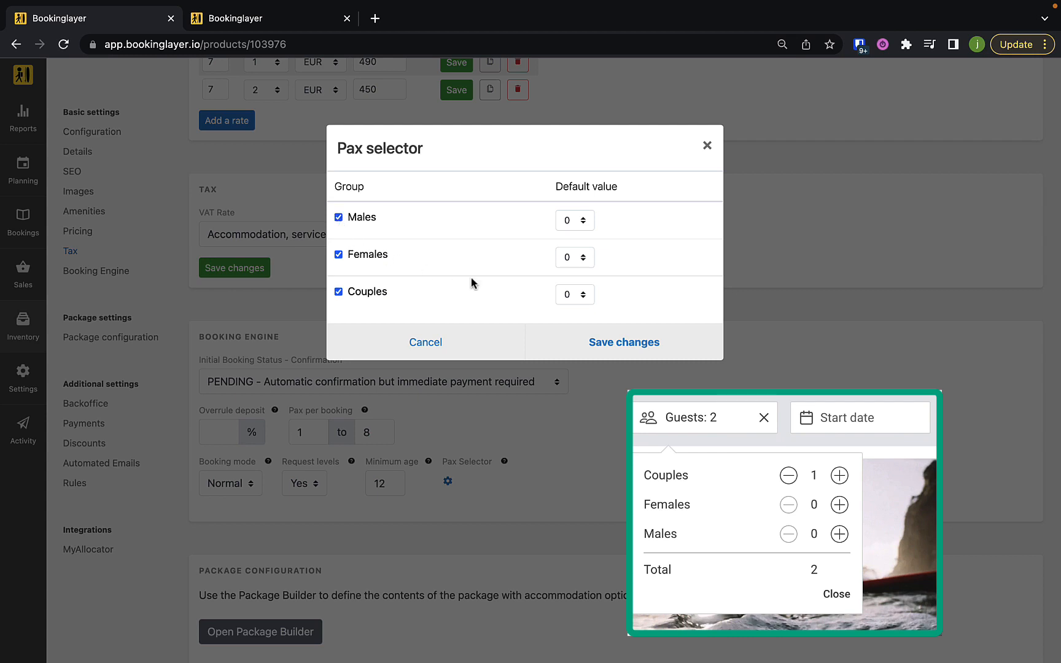
click(575, 296)
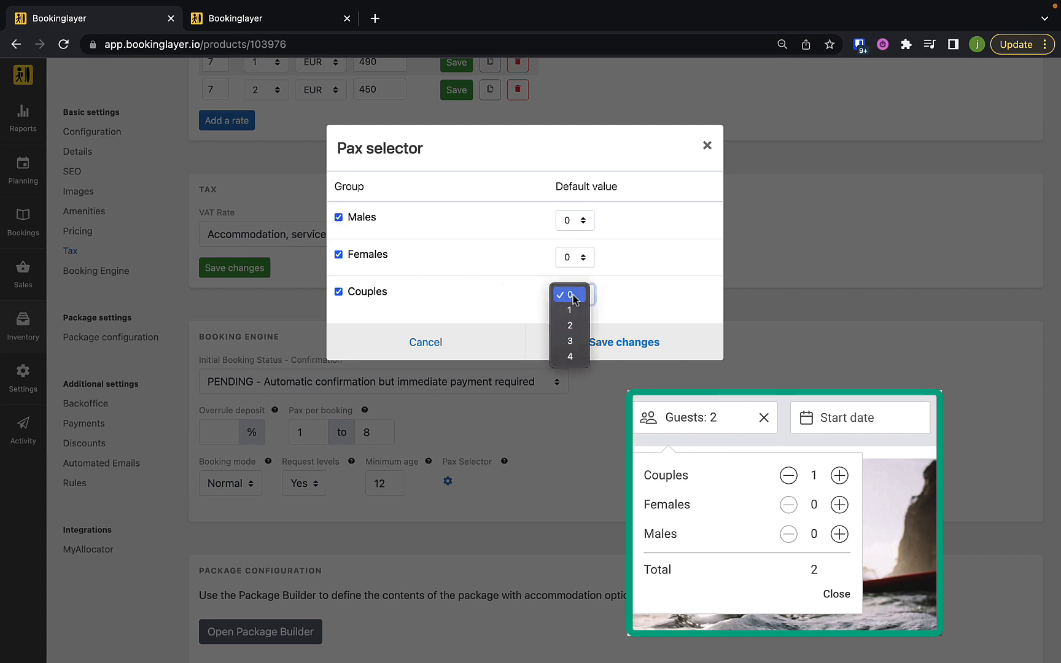
click(570, 310)
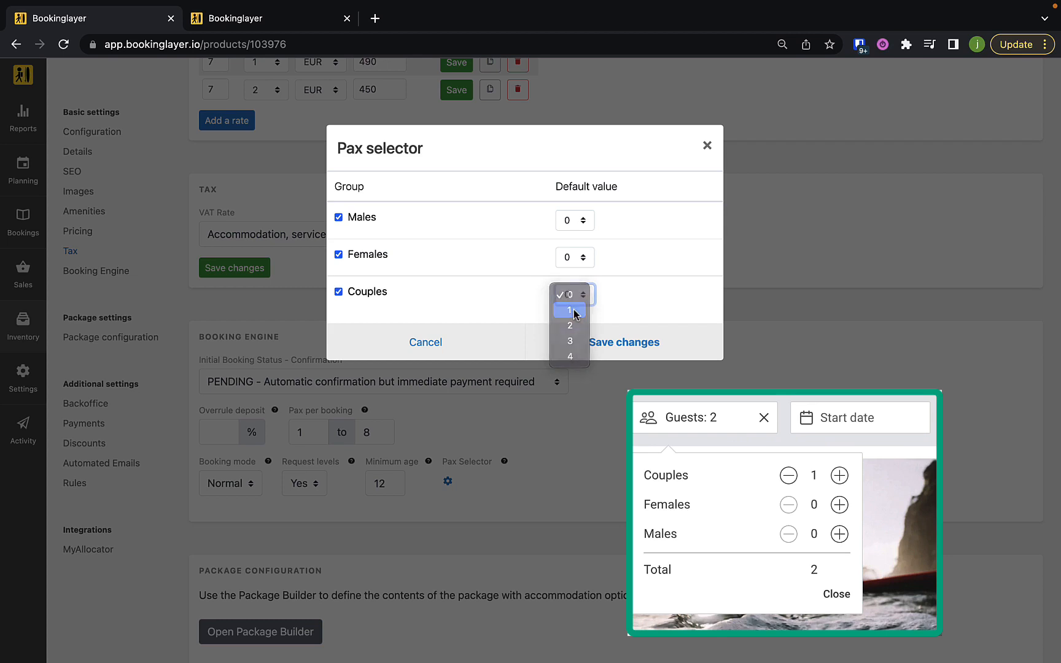
click(571, 295)
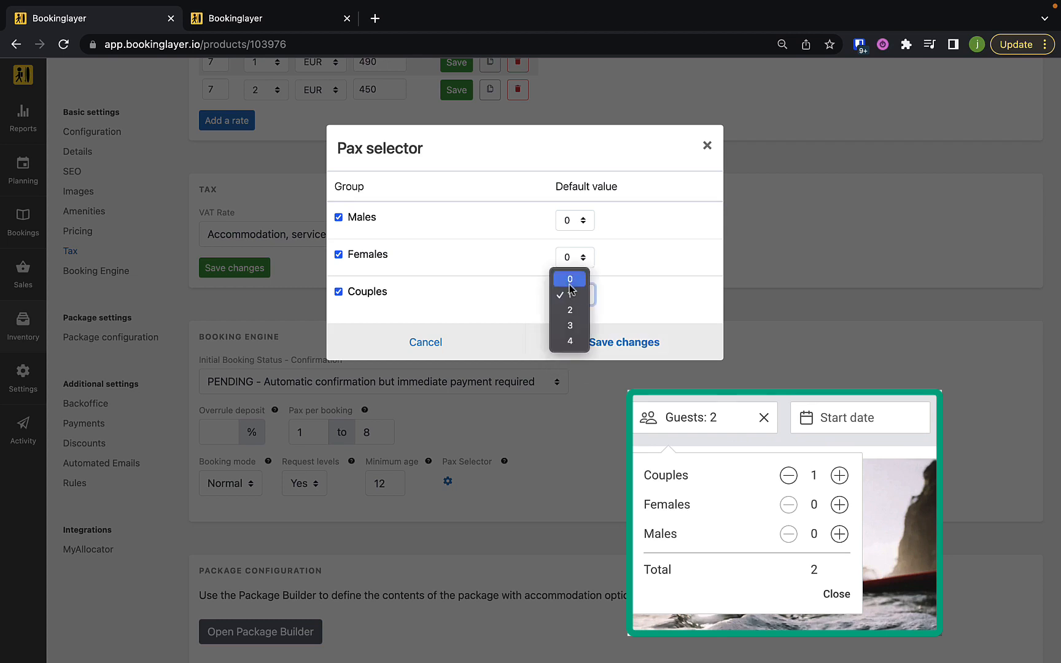
click(570, 281)
click(637, 348)
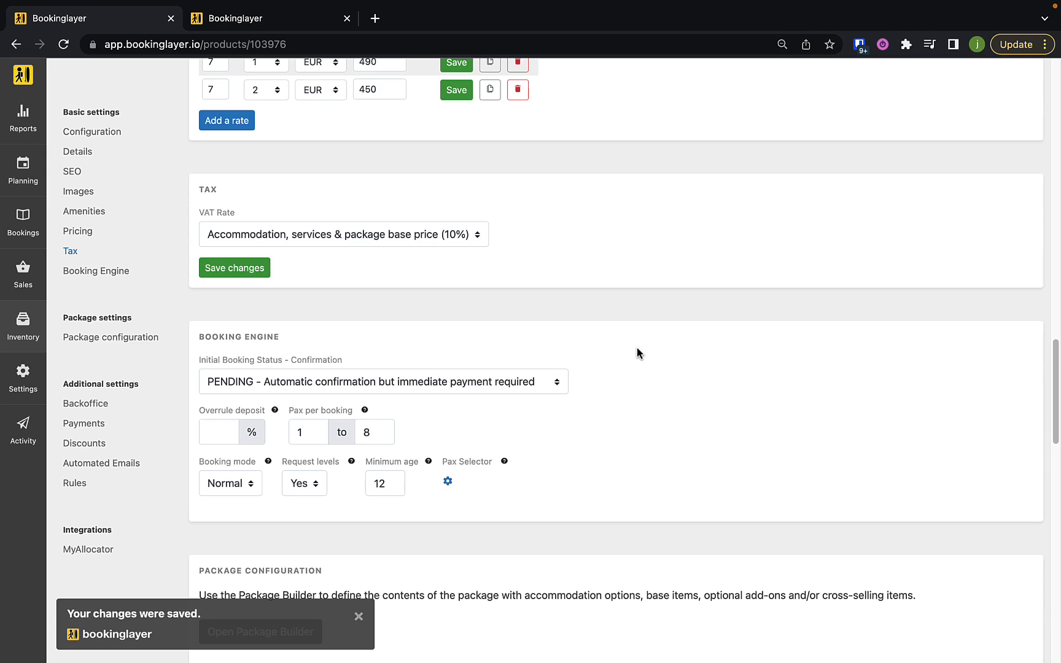
scroll(637, 353, down, 6)
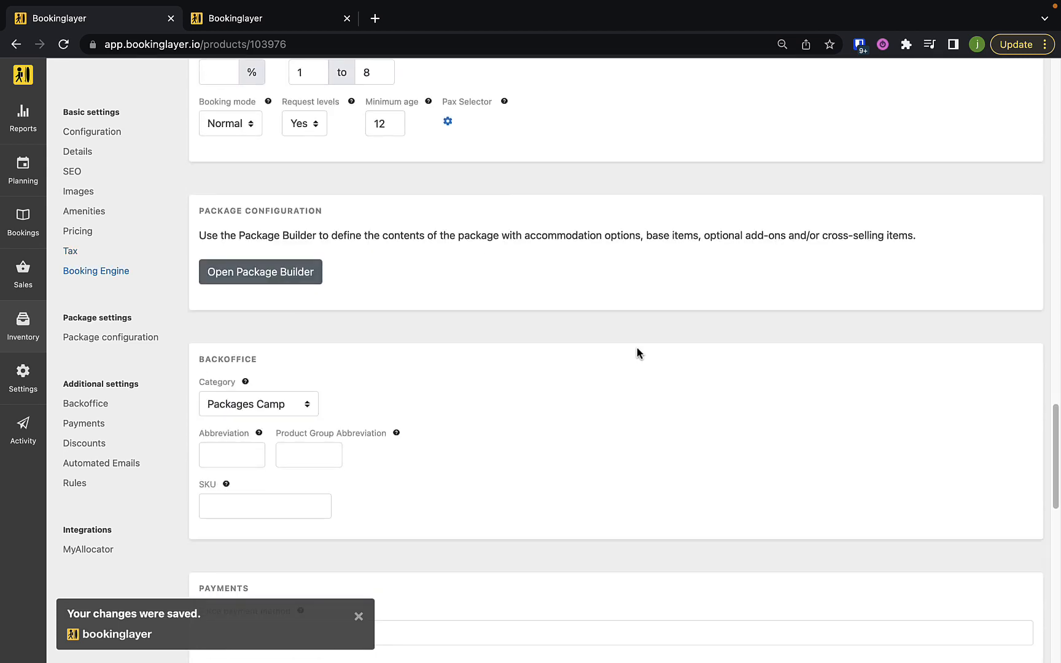
scroll(637, 349, up, 2)
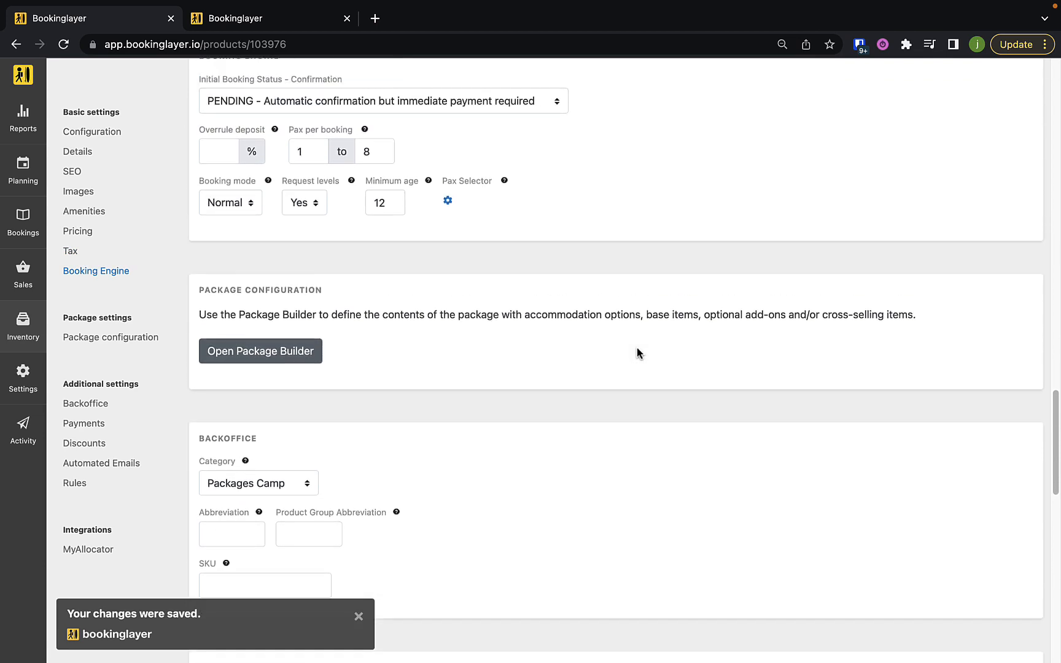